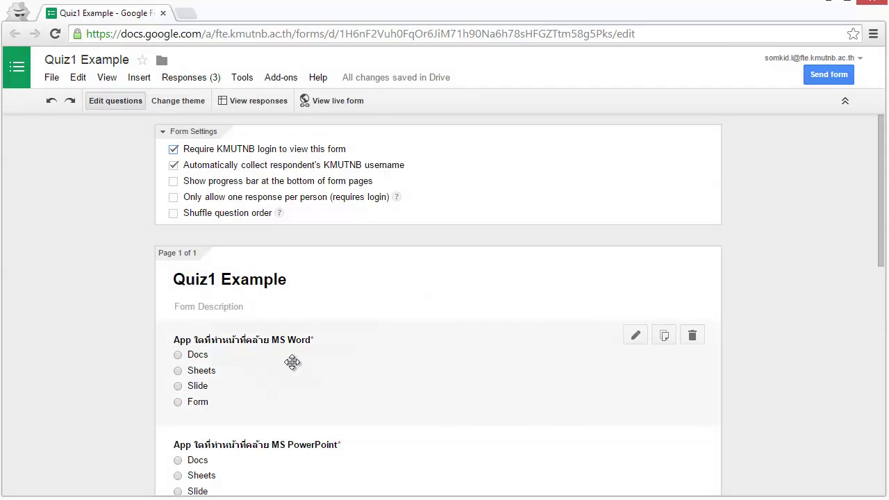
# Review the quiz questions and confirmation settings in the editor, and open the live form
pyautogui.scroll(-4, 364, 361)
pyautogui.scroll(3, 365, 357)
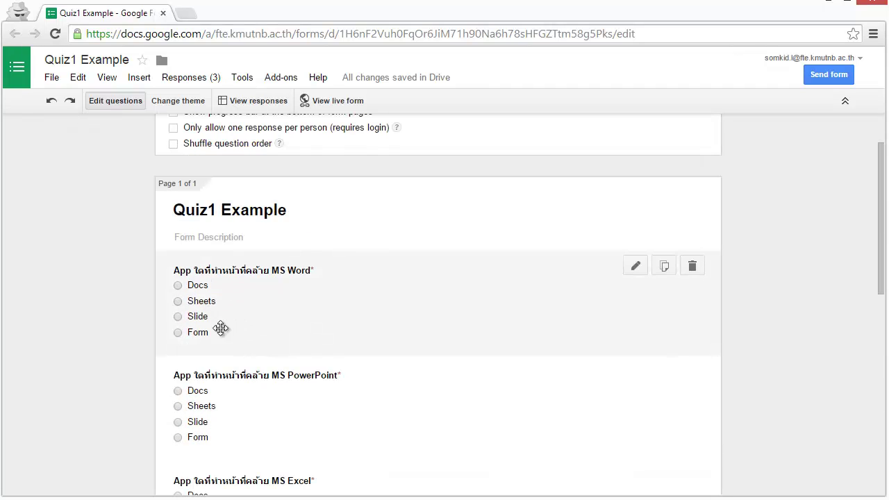
pyautogui.scroll(-3, 257, 415)
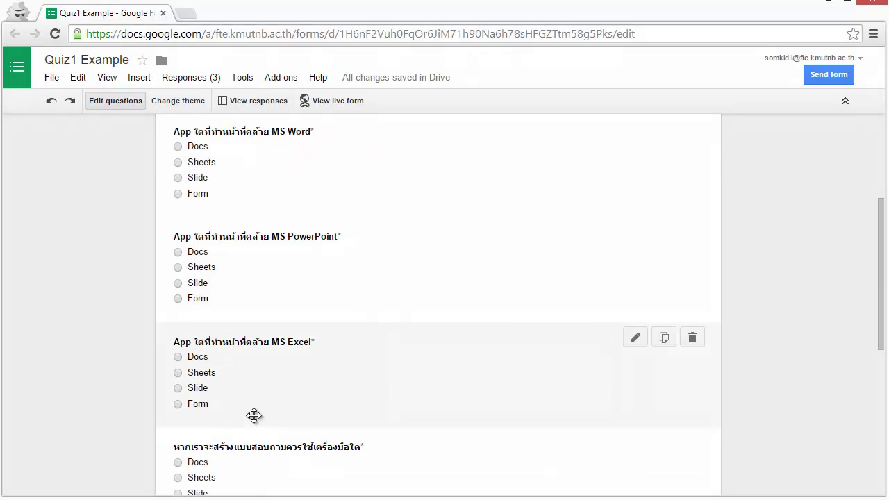
pyautogui.scroll(-1, 236, 362)
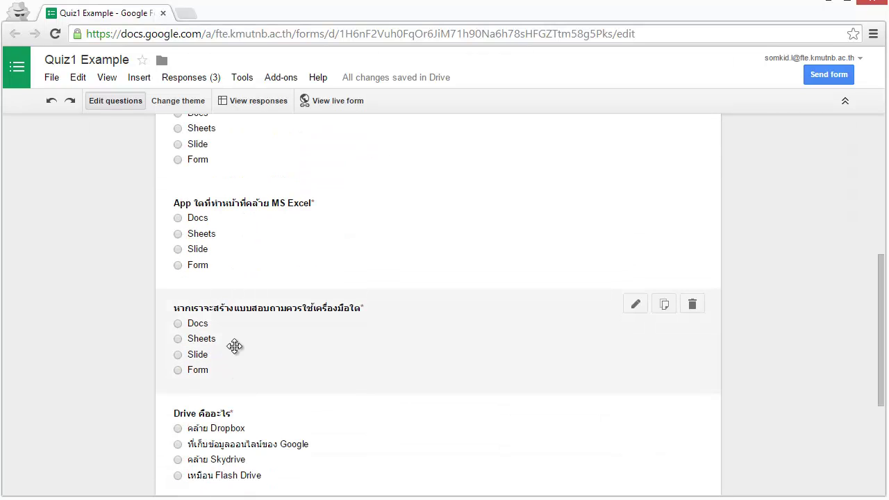
pyautogui.scroll(-3, 245, 357)
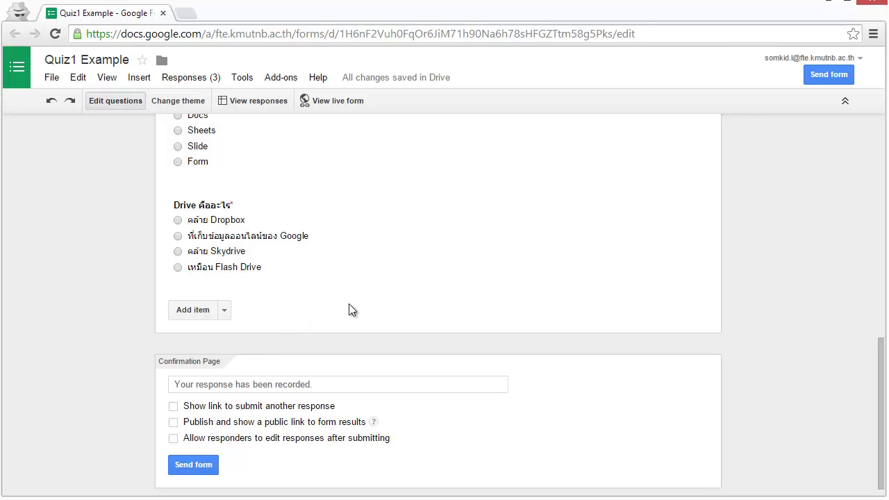
pyautogui.click(347, 103)
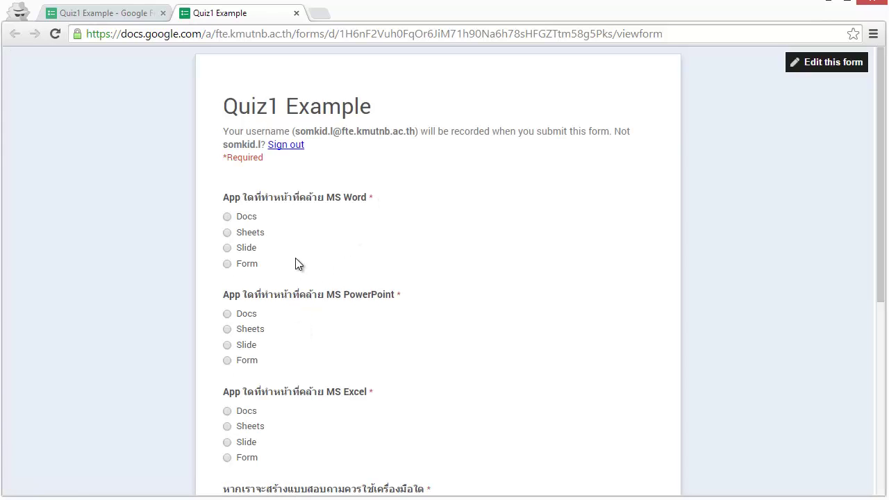
# Submit the quiz with Docs for Word, Slide for PowerPoint, Sheets for Excel, Form for questionnaires and "ที่เก็บข้อมูลออนไลน์ของ Google" for Drive, and close the form
pyautogui.click(228, 218)
pyautogui.click(229, 426)
pyautogui.scroll(-2, 325, 393)
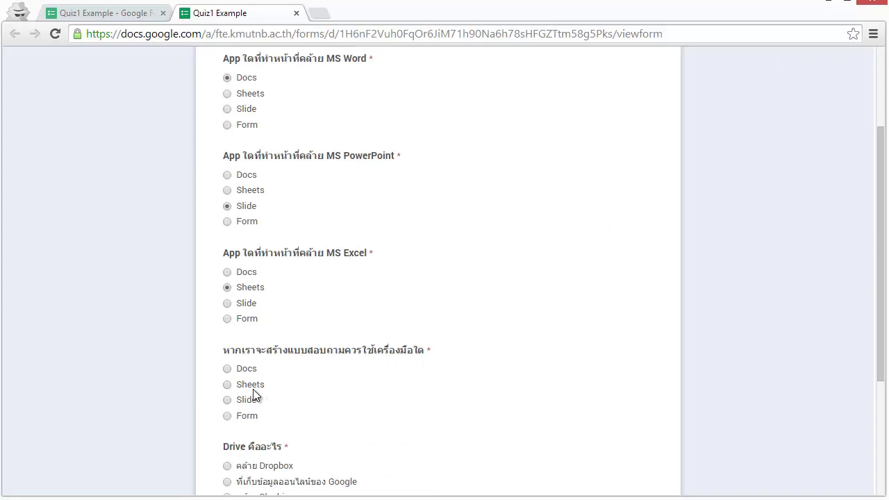
pyautogui.click(228, 417)
pyautogui.scroll(-2, 314, 389)
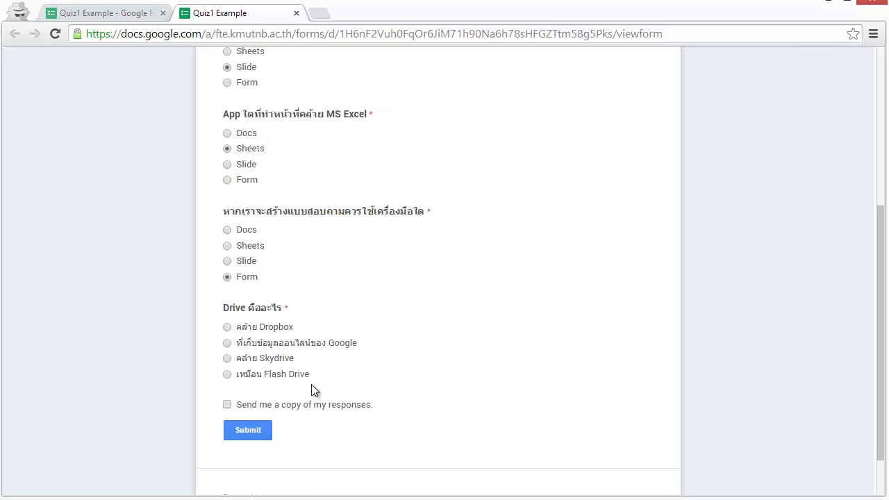
pyautogui.click(228, 344)
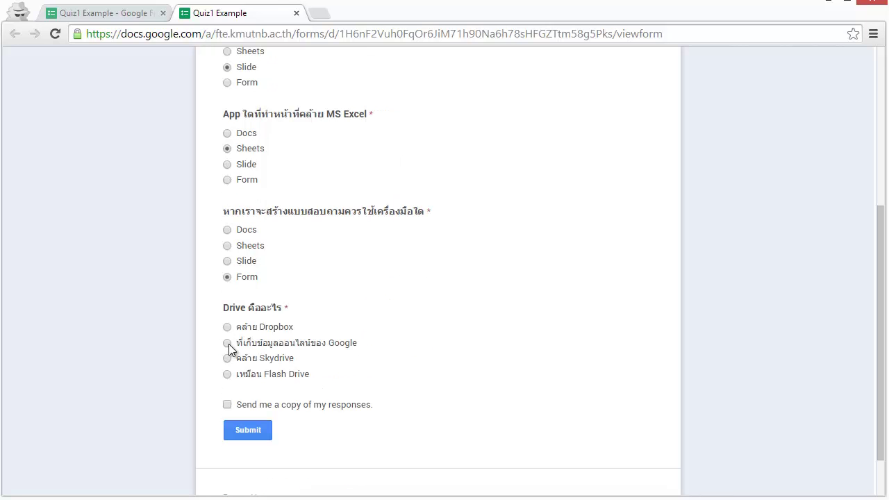
pyautogui.click(258, 431)
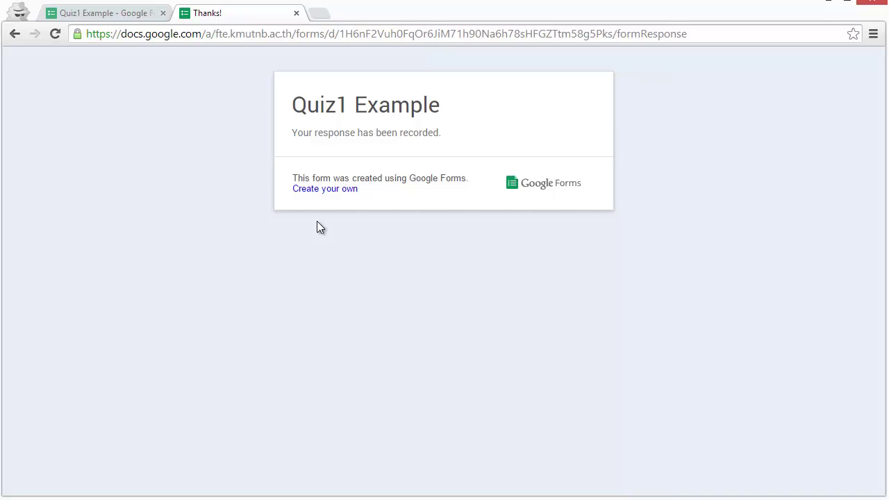
pyautogui.click(297, 15)
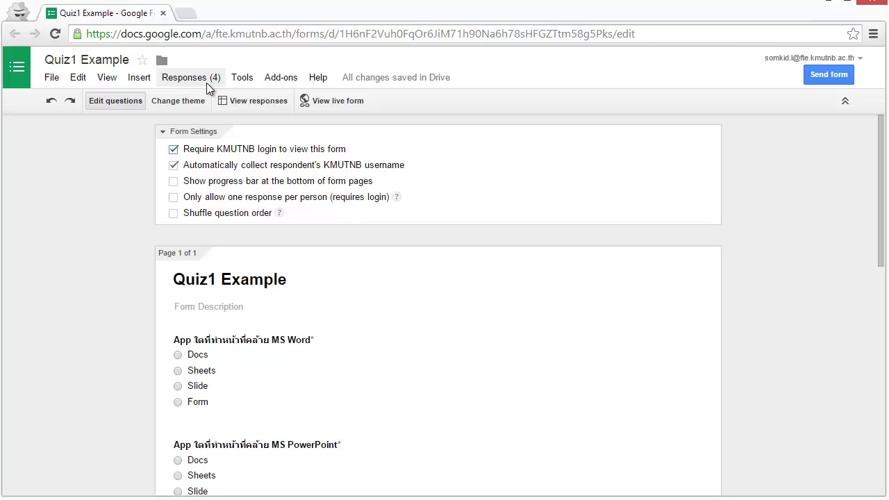
# Open the form's sending options and try the short URL for the share link, switching back to the full link
pyautogui.moveTo(200, 372)
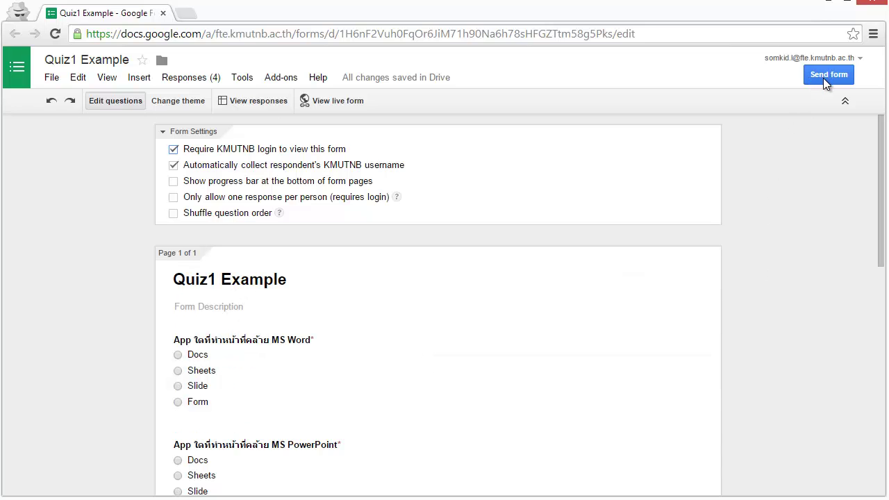
pyautogui.click(823, 78)
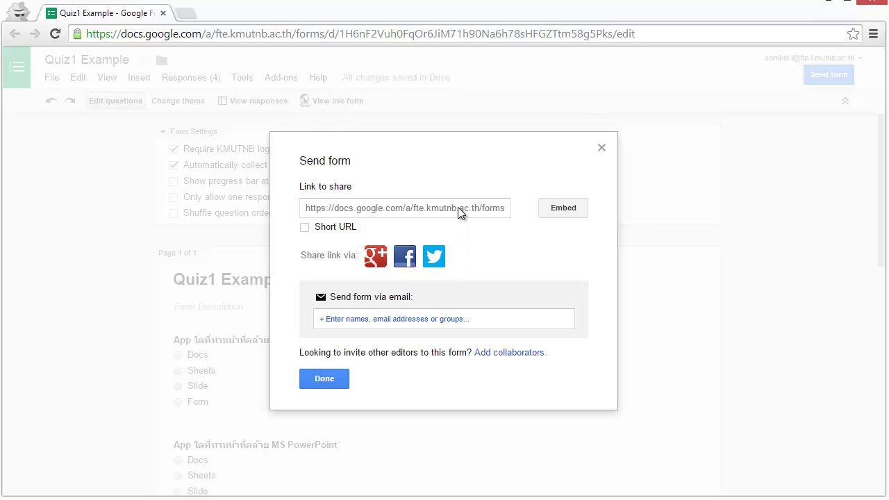
pyautogui.click(306, 228)
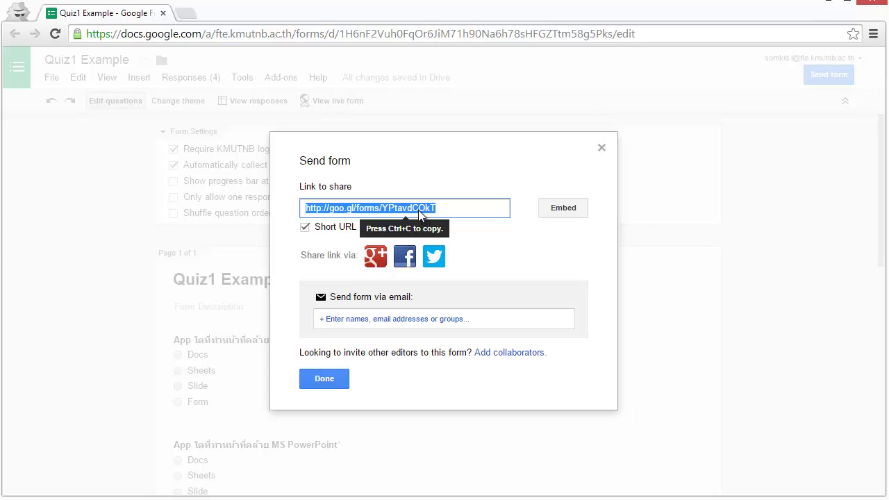
pyautogui.click(305, 227)
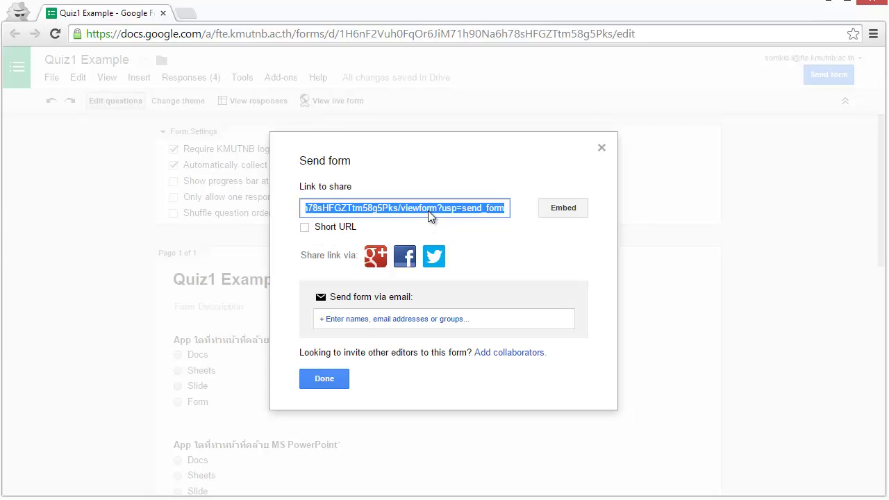
# Open the option for sending the form by email, copy the full share link, and cancel the sending without any recipient
pyautogui.click(412, 321)
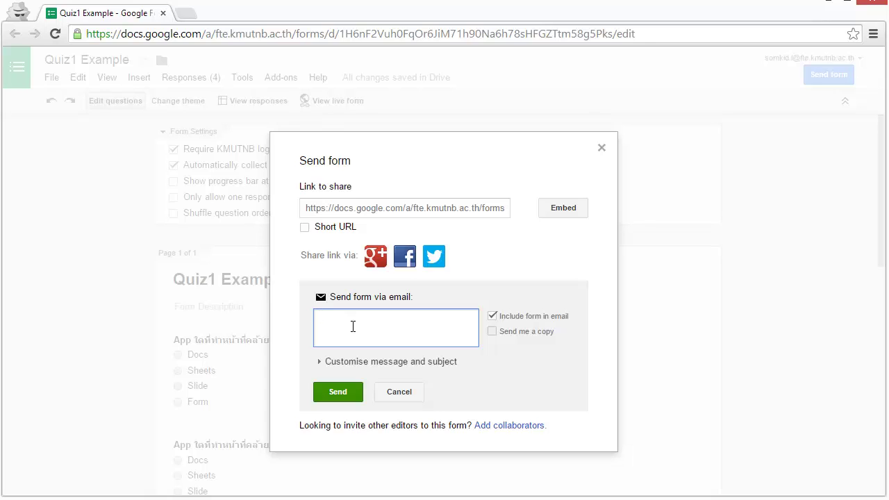
pyautogui.click(394, 210)
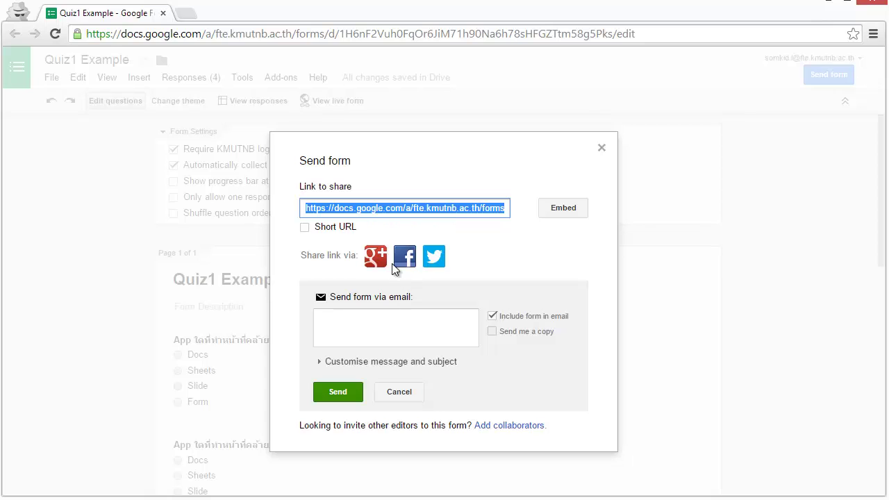
pyautogui.rightClick(407, 206)
pyautogui.click(473, 271)
pyautogui.click(400, 392)
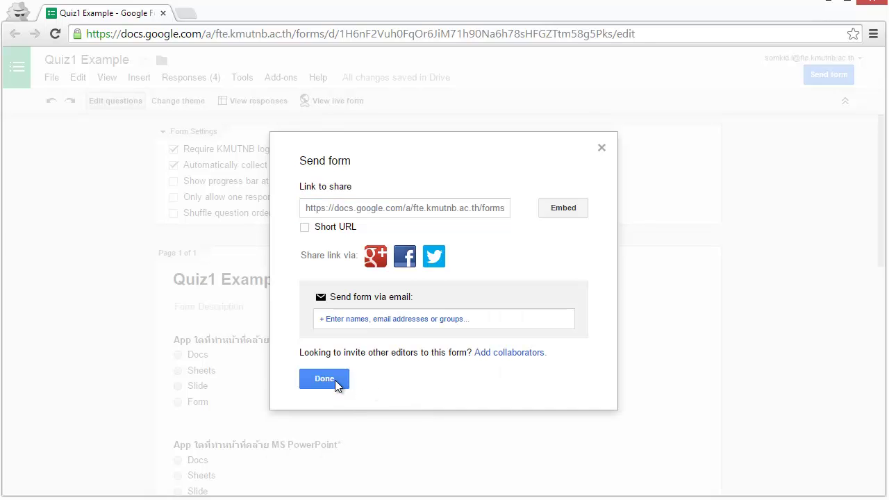
pyautogui.click(601, 148)
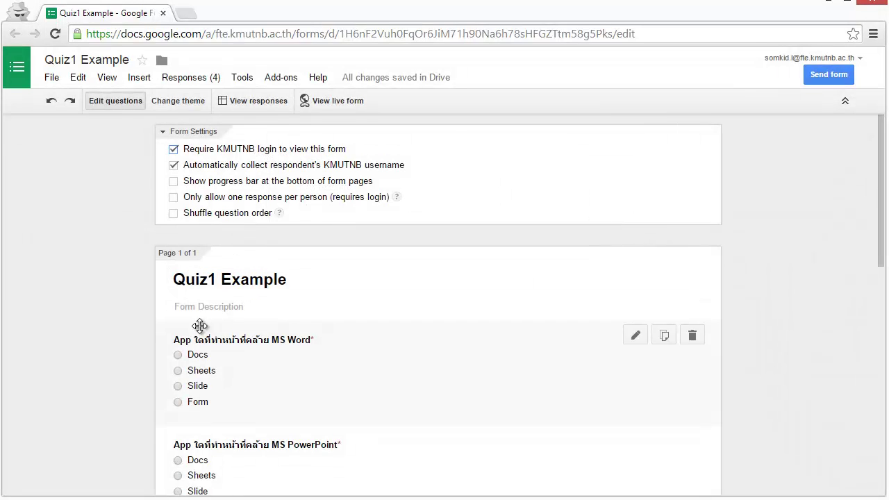
# View the live form and select its web address, and close it again
pyautogui.click(352, 97)
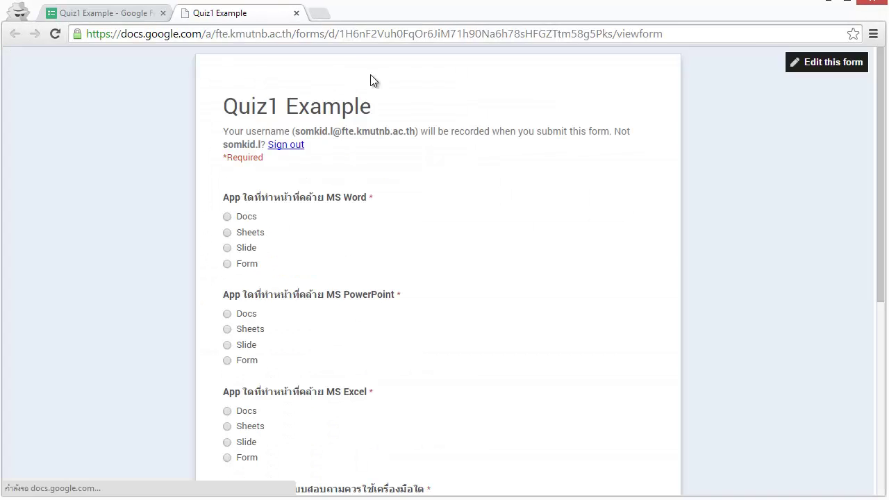
pyautogui.click(684, 34)
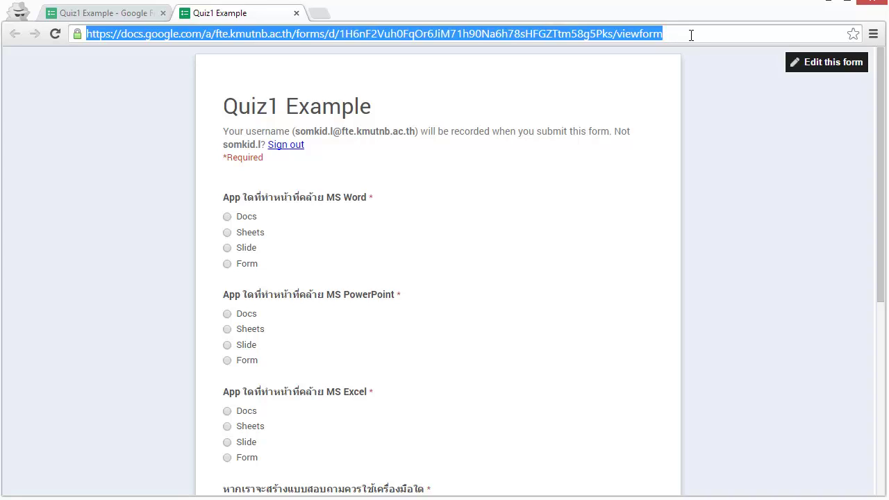
pyautogui.click(296, 13)
# Copy the full share link from the form's sending options
pyautogui.click(828, 79)
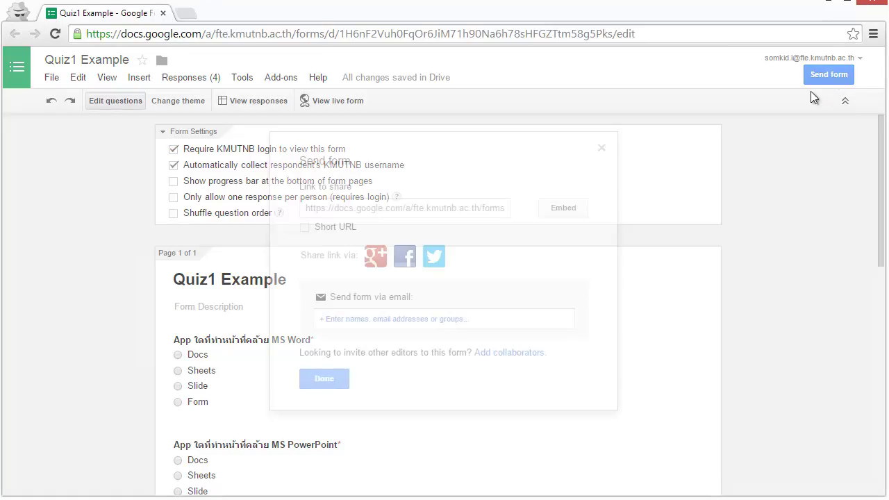
pyautogui.click(448, 205)
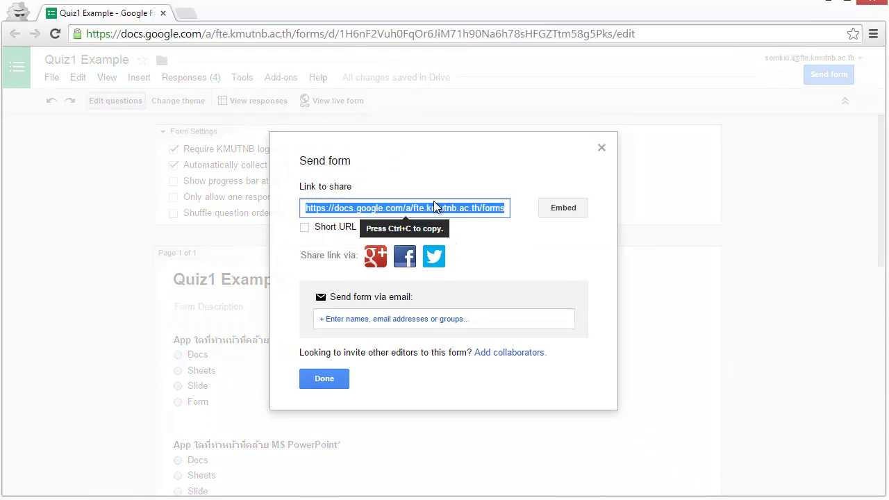
pyautogui.rightClick(435, 207)
pyautogui.click(493, 272)
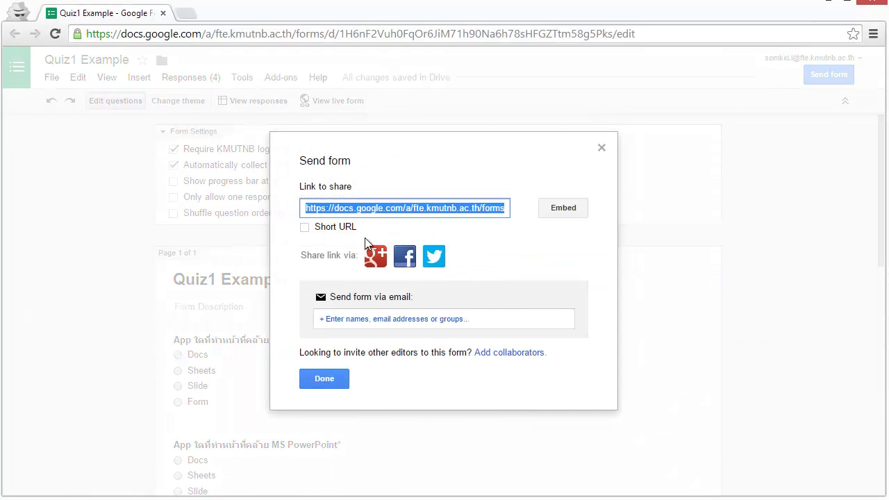
# Open the copied form link in a new browser tab
pyautogui.click(185, 14)
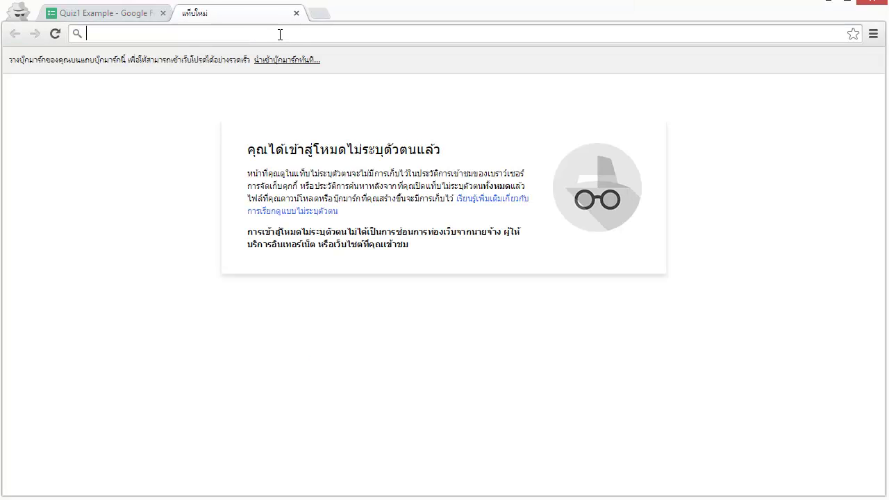
pyautogui.rightClick(279, 34)
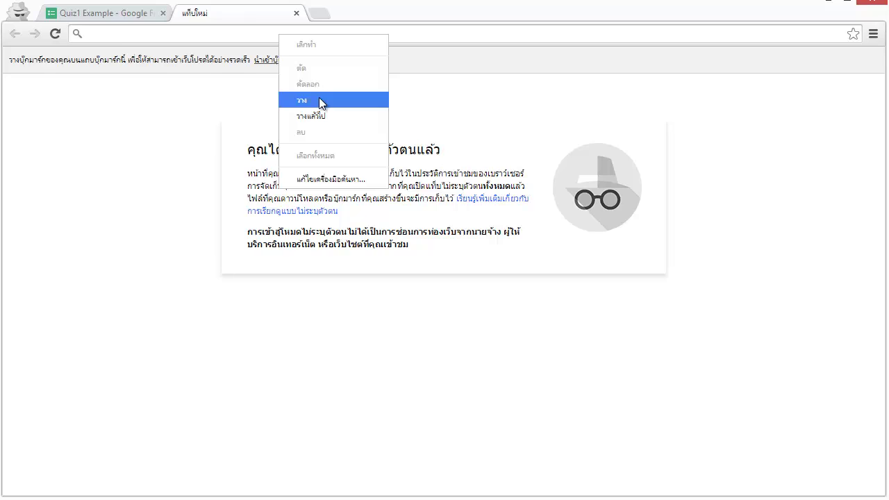
pyautogui.click(318, 100)
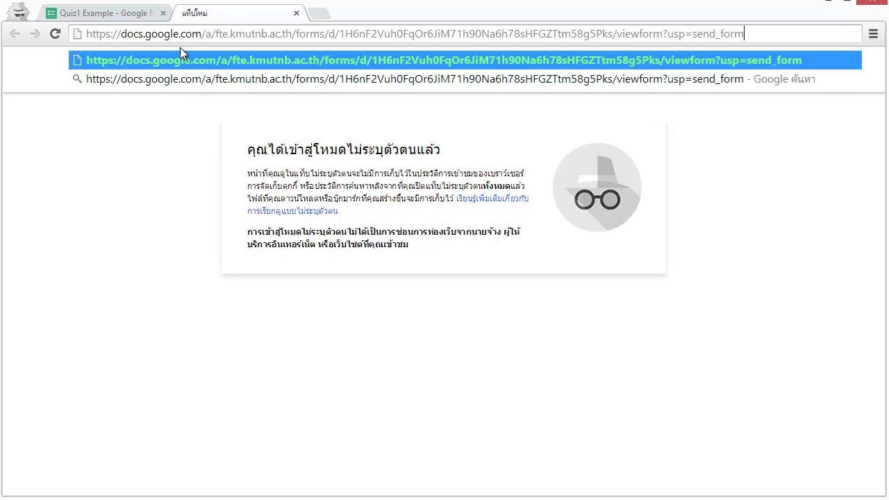
pyautogui.click(752, 33)
pyautogui.press('Return')
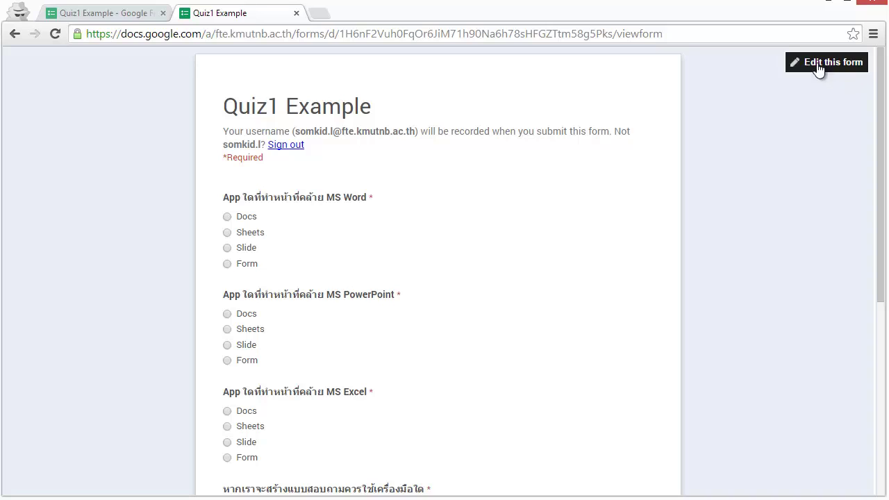
# Submit the quiz with Sheets for the first four questions and "ที่เก็บข้อมูลออนไลน์ของ Google" for the Drive question, and close the confirmation page
pyautogui.click(228, 234)
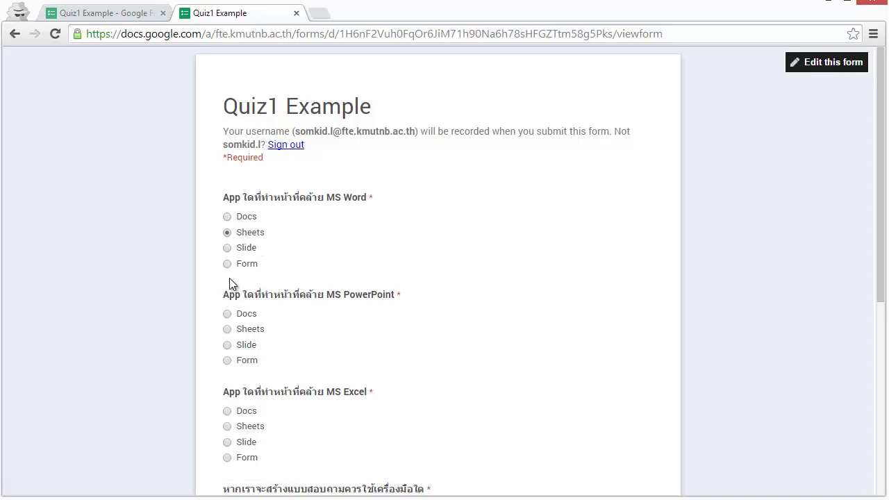
pyautogui.click(227, 329)
pyautogui.click(227, 426)
pyautogui.scroll(-3, 278, 393)
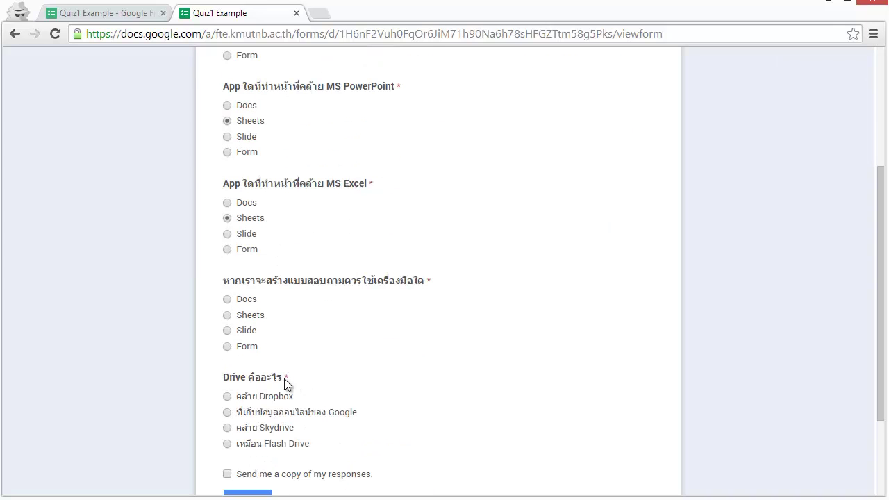
pyautogui.click(228, 316)
pyautogui.click(229, 414)
pyautogui.scroll(-1, 274, 463)
pyautogui.scroll(-1, 274, 464)
pyautogui.click(253, 378)
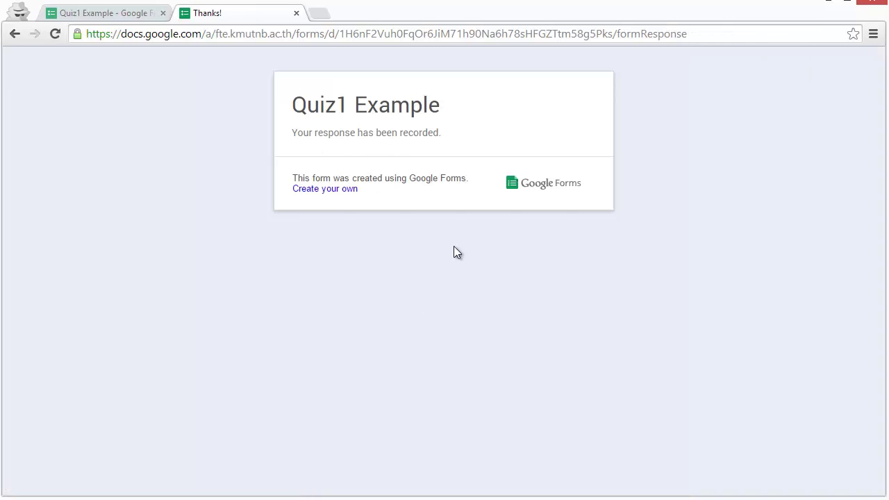
pyautogui.click(297, 13)
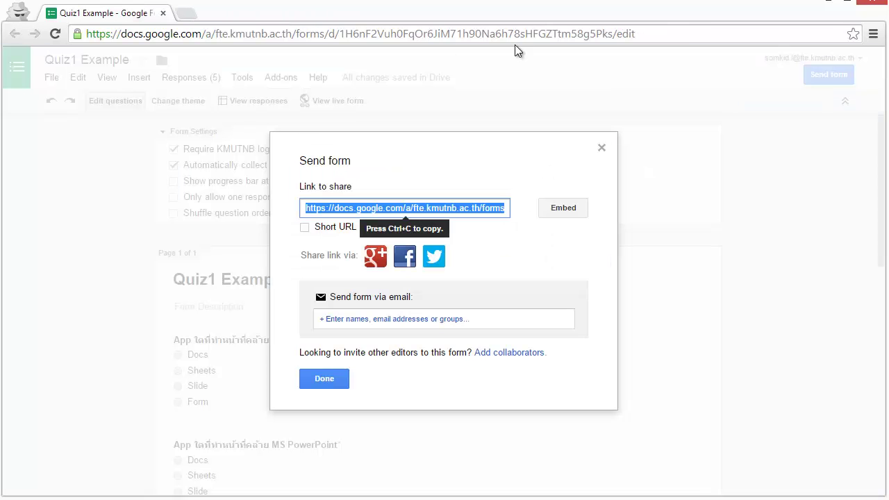
# Close the form's sending options, open the responses spreadsheet, and examine the recorded username in cell G5
pyautogui.click(115, 165)
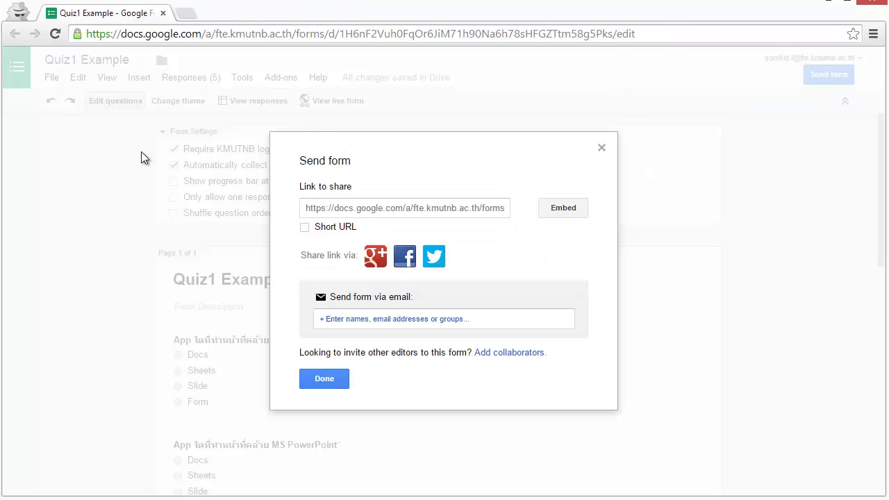
pyautogui.click(336, 378)
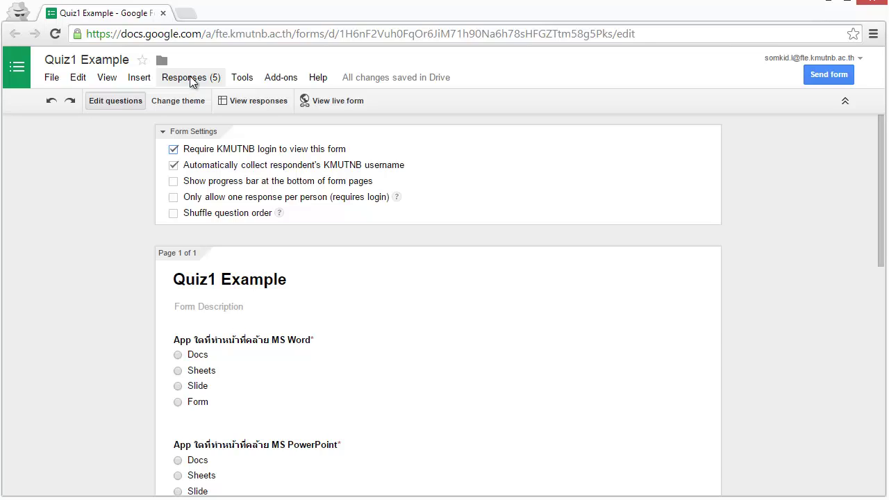
pyautogui.click(253, 101)
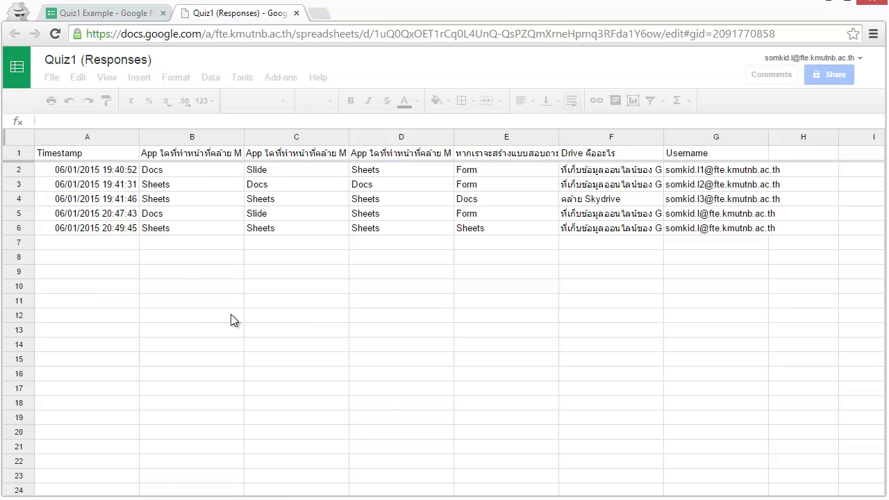
pyautogui.click(703, 217)
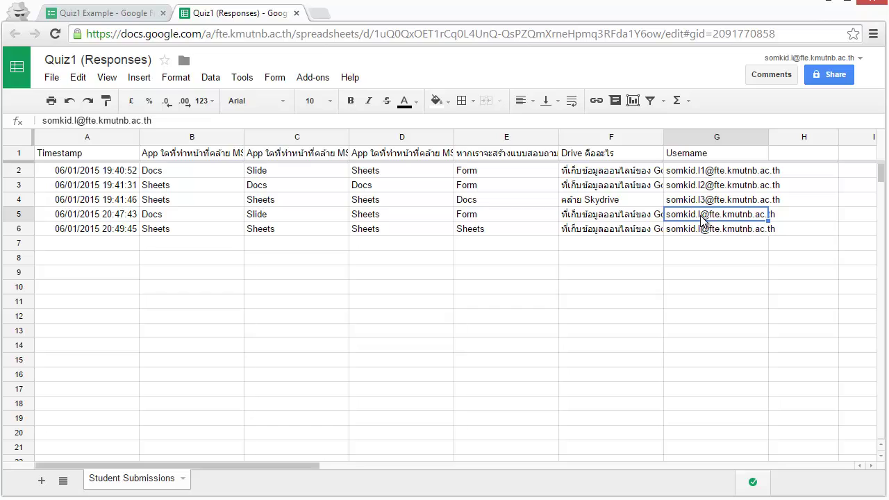
# Make the last two usernames unique by inserting 4 before the @ in cell G5 and 5 before the @ in cell G6
pyautogui.doubleClick(703, 217)
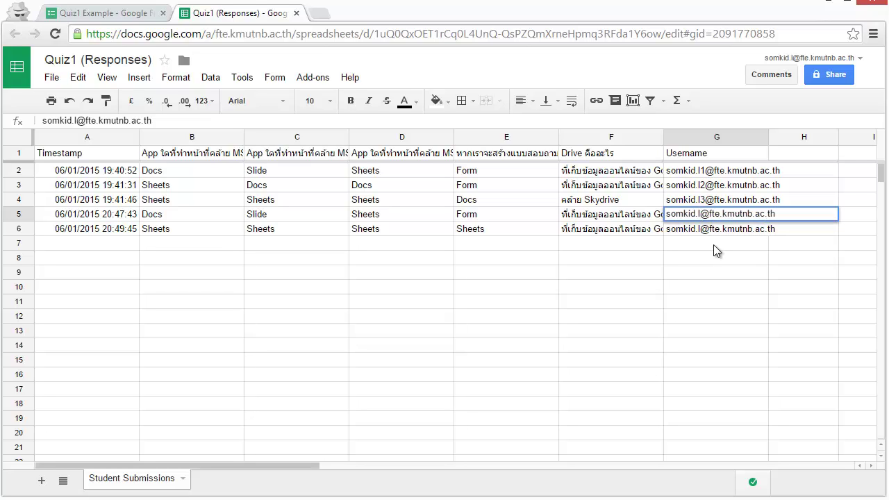
pyautogui.write('4')
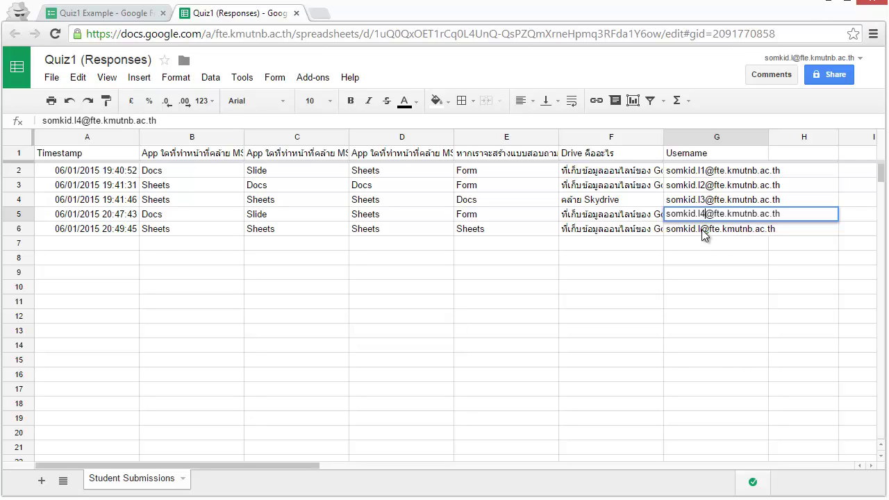
pyautogui.click(702, 235)
pyautogui.doubleClick(703, 234)
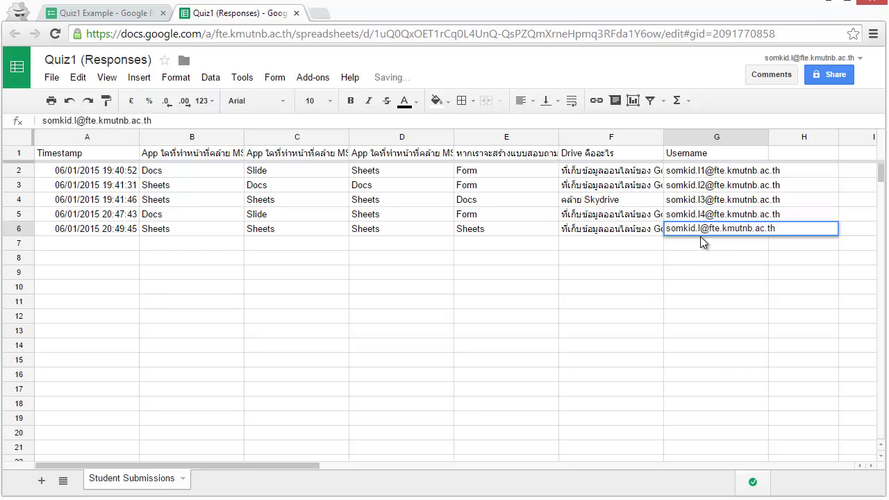
pyautogui.click(700, 232)
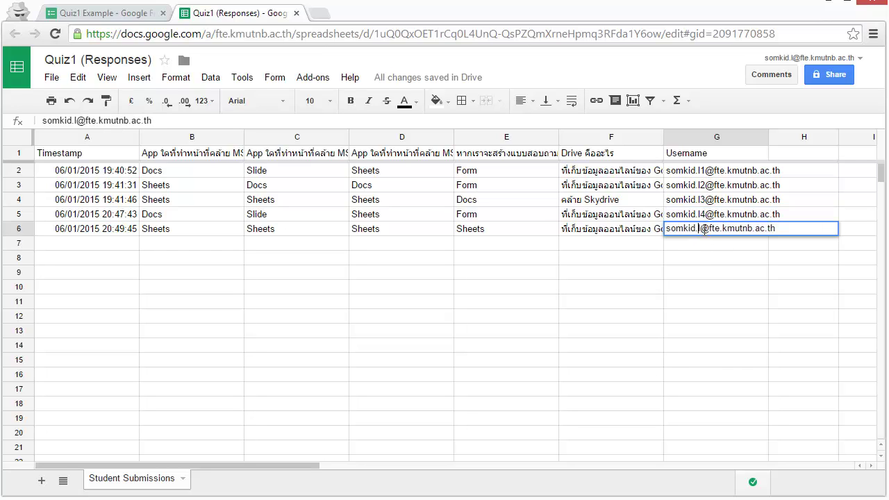
pyautogui.write('5')
pyautogui.click(718, 276)
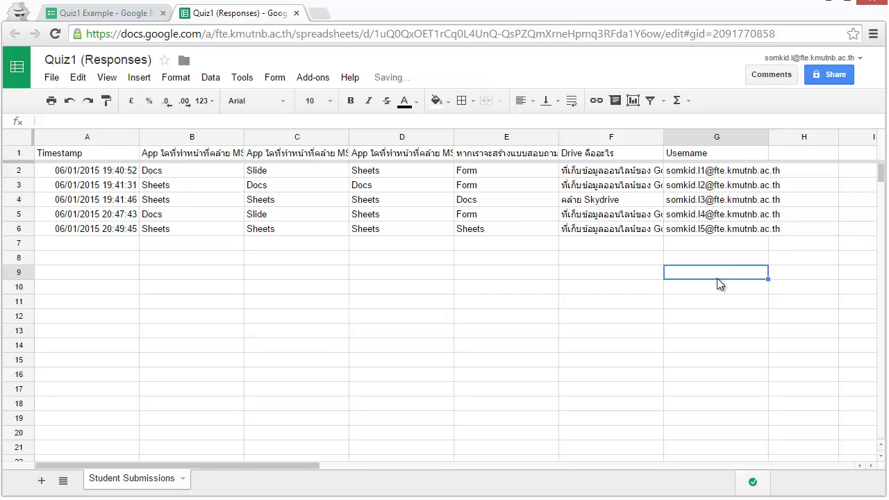
# Examine the first submission in row 2 from Timestamp to Username, and compare it with the submissions in rows 3 to 6
pyautogui.click(178, 173)
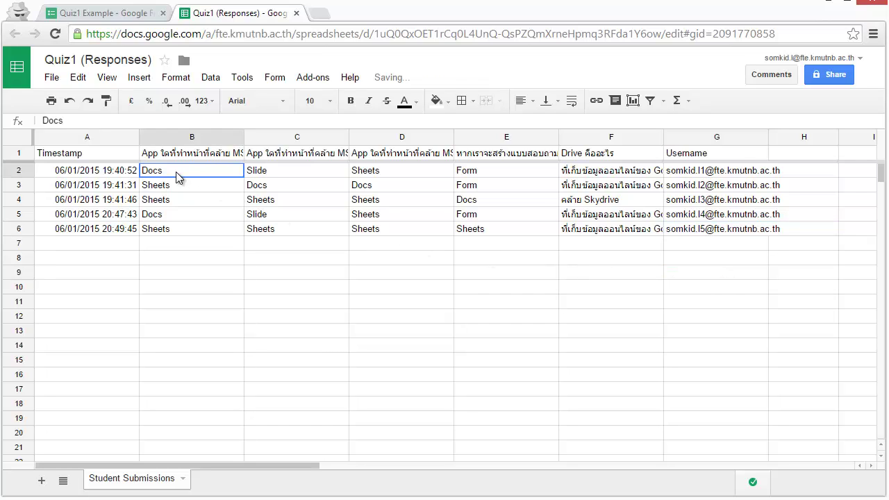
pyautogui.click(709, 175)
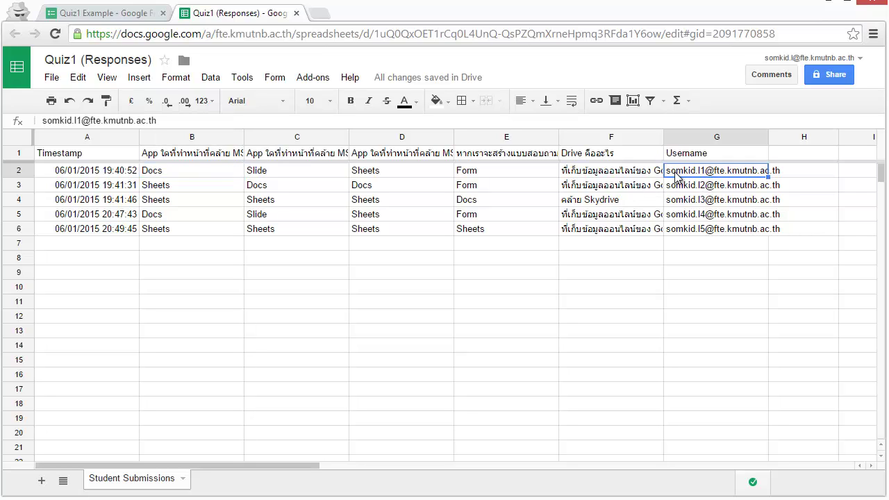
pyautogui.click(69, 173)
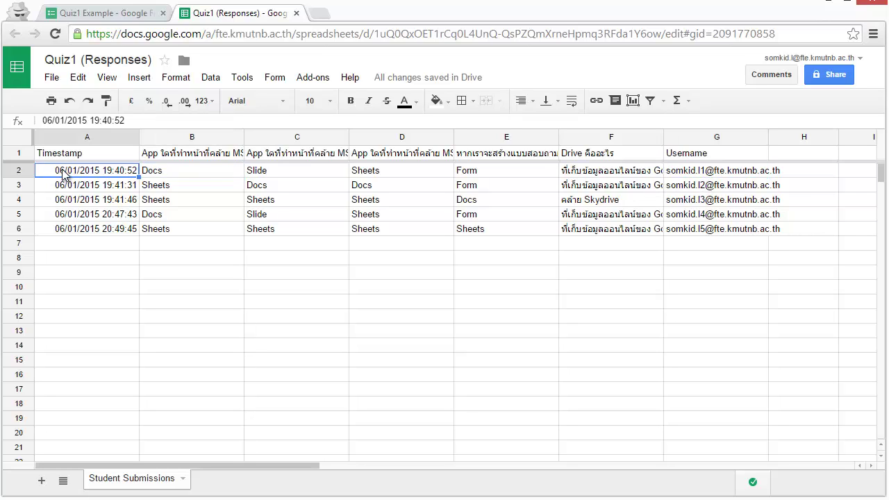
pyautogui.keyDown('shift'); pyautogui.click(740, 175); pyautogui.keyUp('shift')
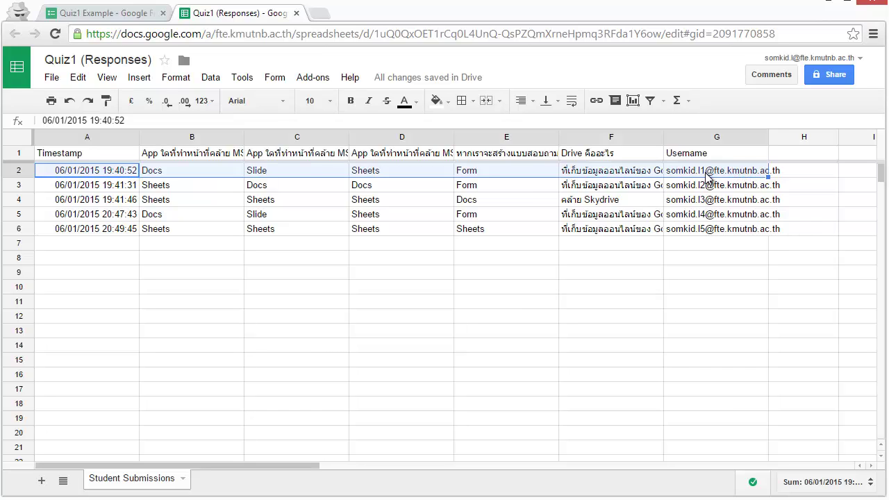
pyautogui.click(129, 189)
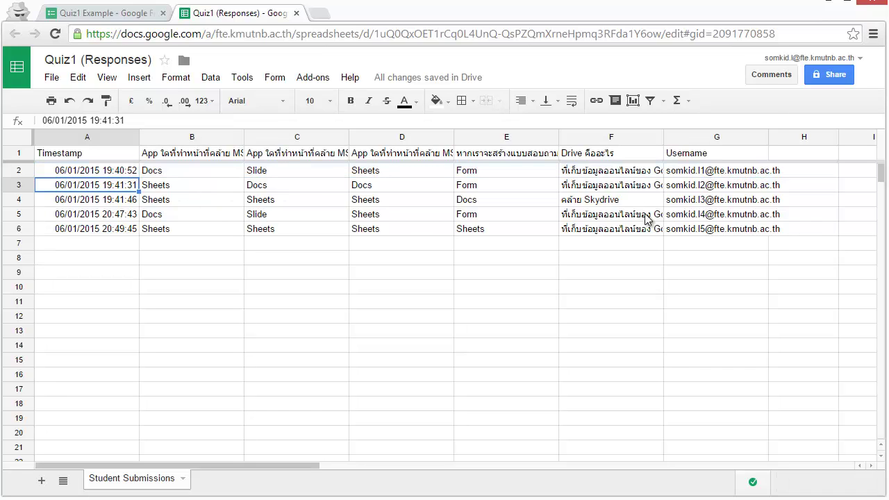
pyautogui.keyDown('shift'); pyautogui.click(720, 232); pyautogui.keyUp('shift')
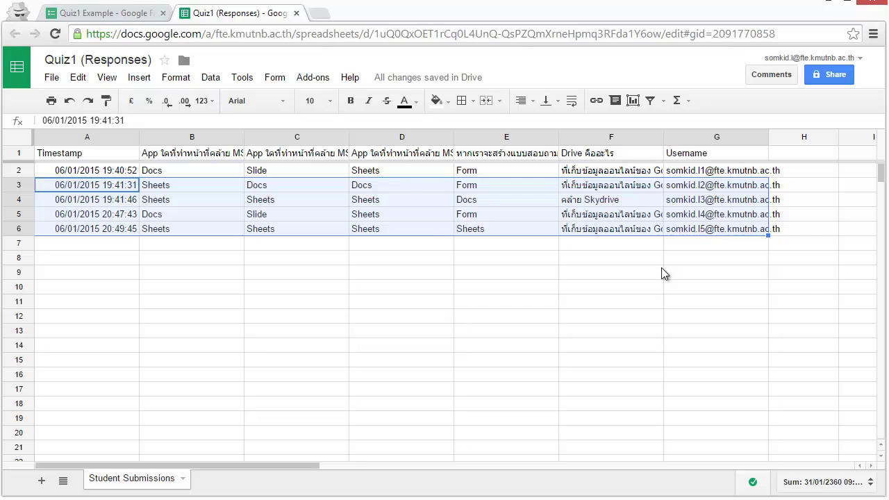
pyautogui.click(603, 267)
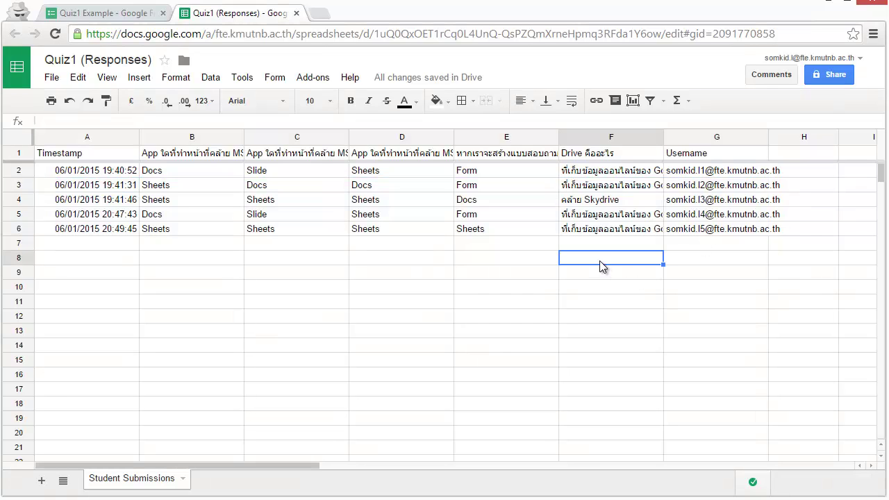
# Install the Flubaroo add-on from the add-on store, accept its requested permissions, and dismiss its introduction
pyautogui.click(312, 79)
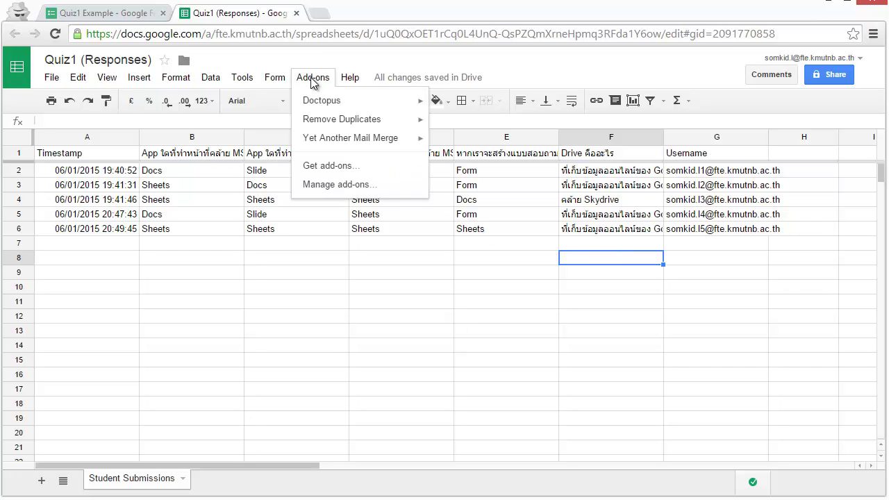
pyautogui.click(340, 170)
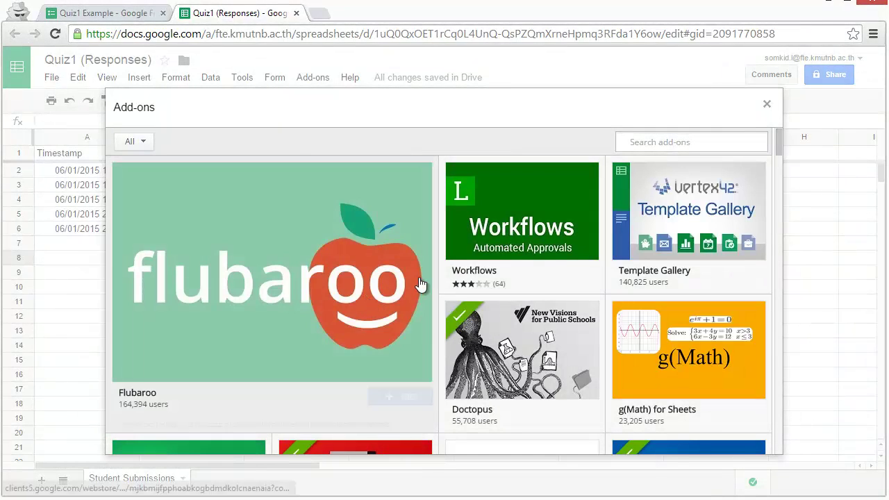
pyautogui.click(408, 379)
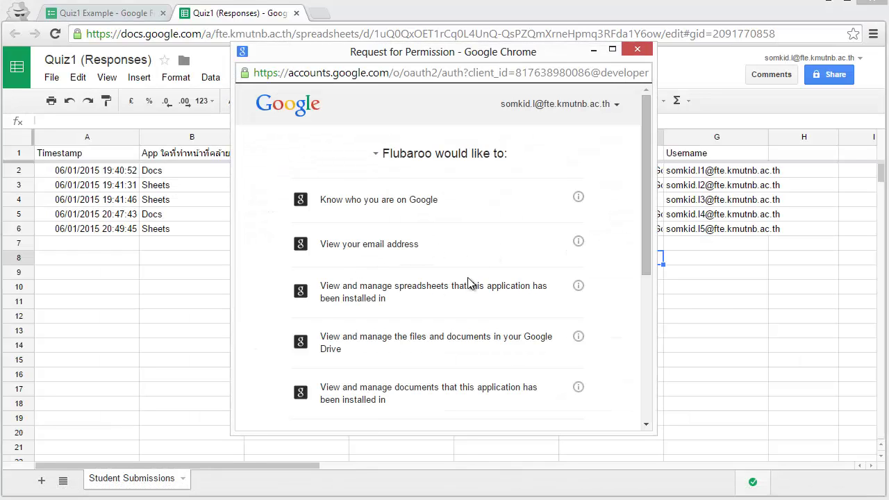
pyautogui.scroll(-3, 484, 294)
pyautogui.scroll(-2, 484, 294)
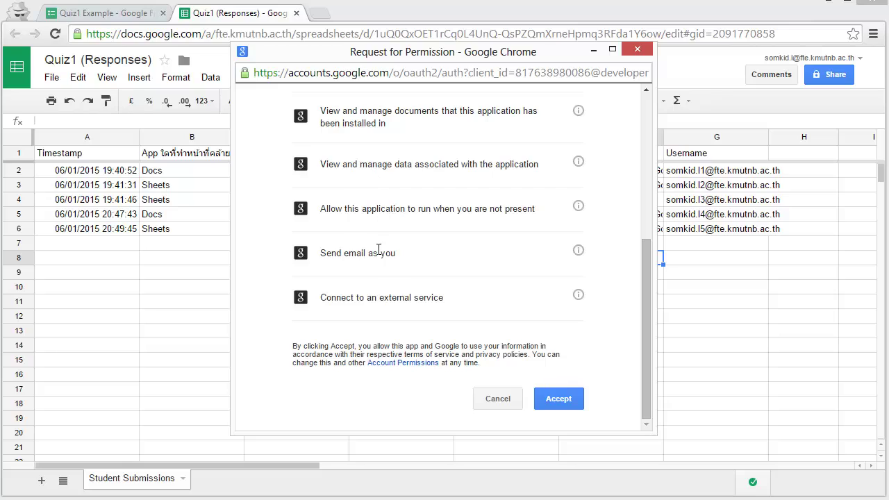
pyautogui.click(556, 406)
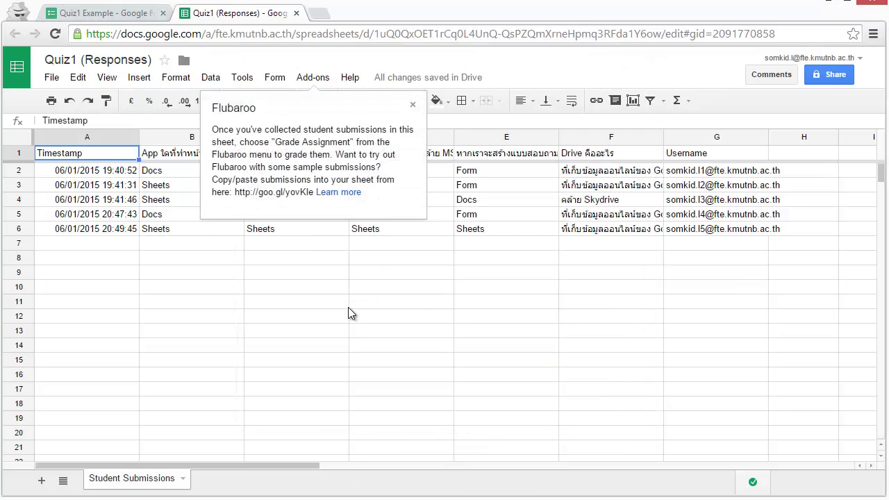
pyautogui.click(413, 107)
# Start Flubaroo's Grade Assignment for the student submissions and review the questions listed for grading
pyautogui.click(313, 78)
pyautogui.moveTo(327, 124)
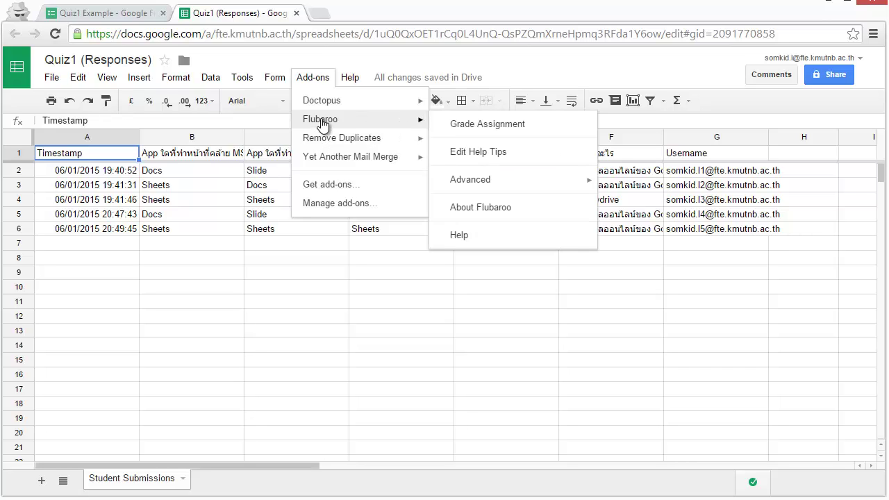
pyautogui.click(493, 124)
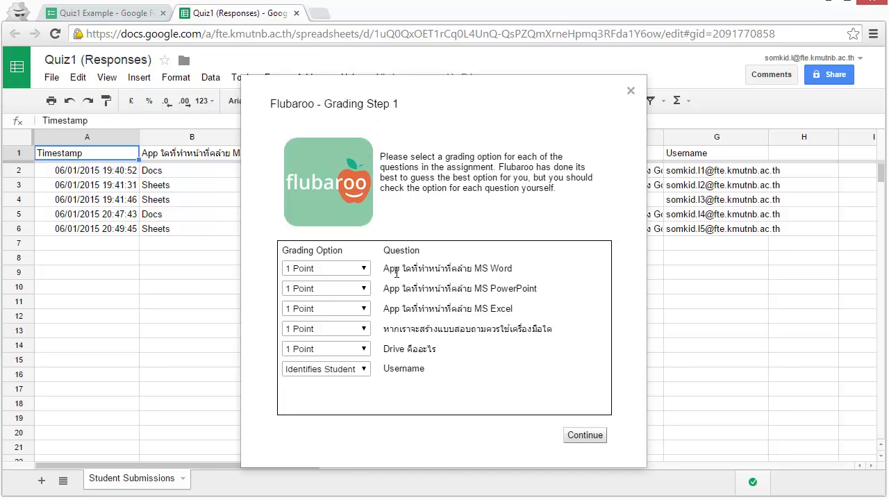
pyautogui.moveTo(389, 292); pyautogui.dragTo(408, 303)
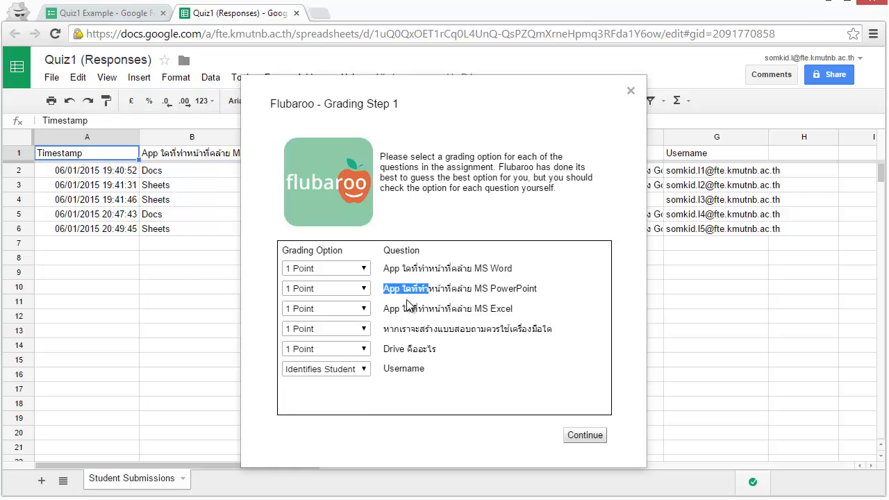
pyautogui.click(403, 303)
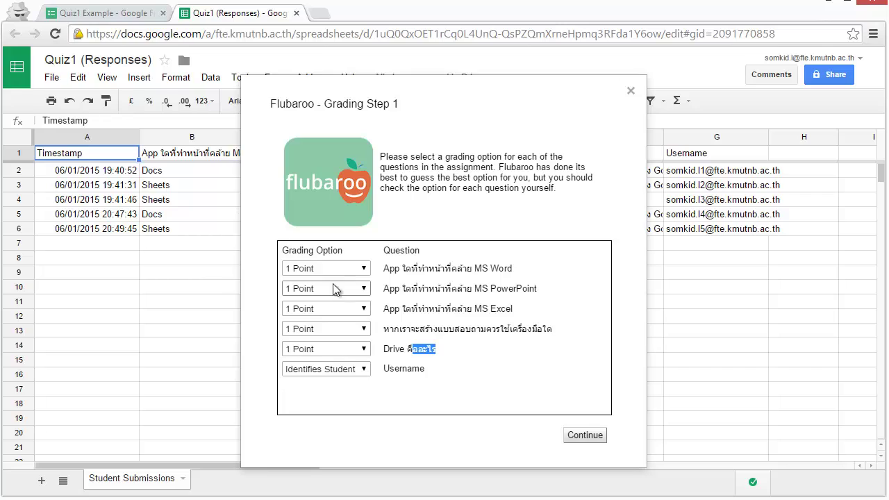
# Review the point choices for the MS Word question, and continue with 1 Point per question and Identifies Student for Username
pyautogui.click(364, 269)
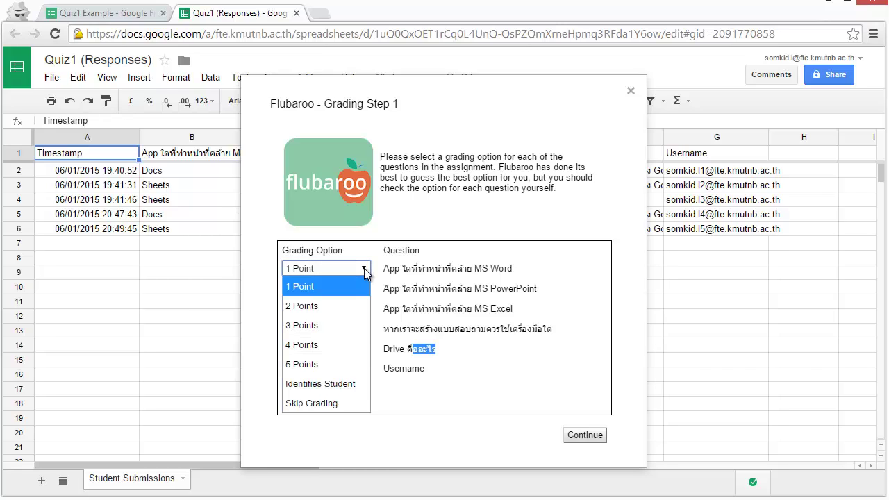
pyautogui.click(365, 272)
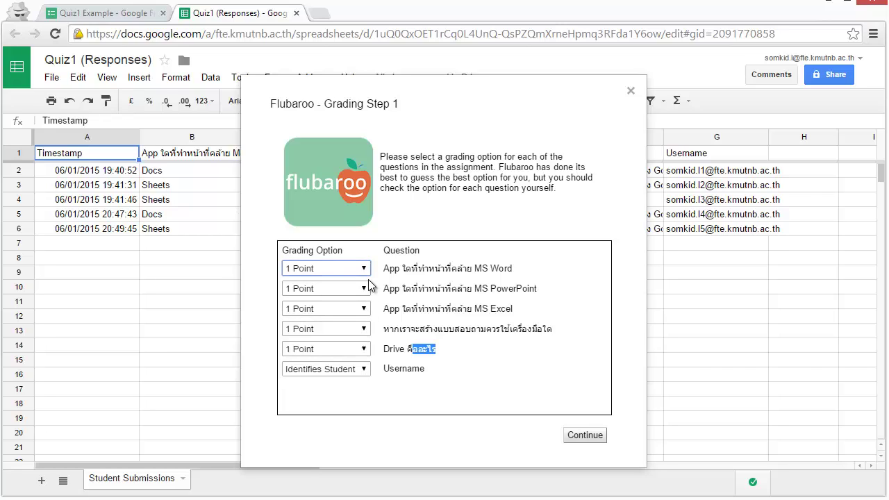
pyautogui.click(364, 270)
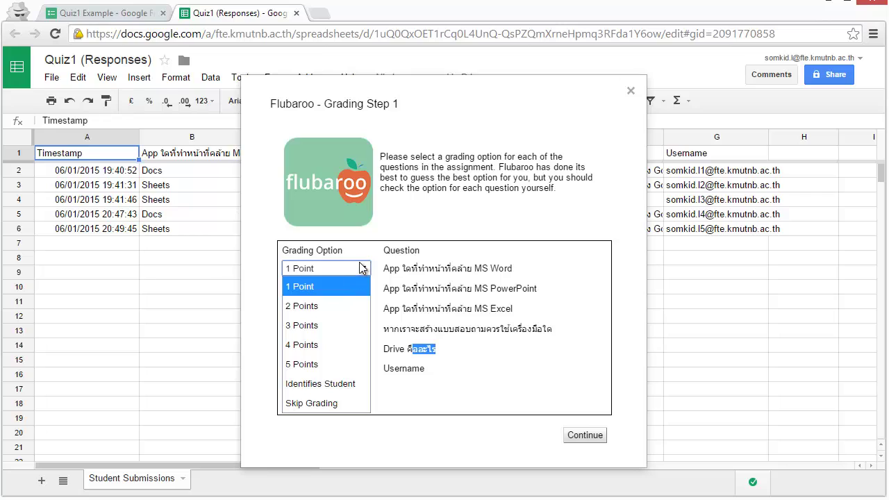
pyautogui.click(361, 268)
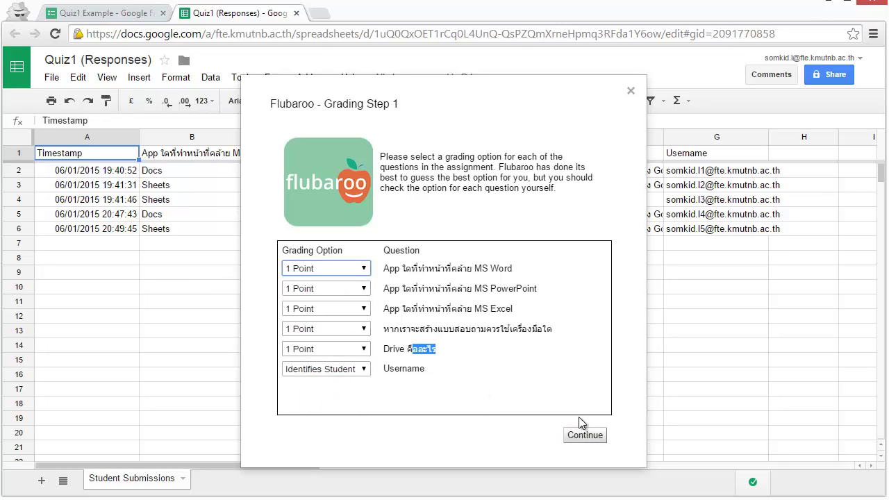
pyautogui.click(594, 434)
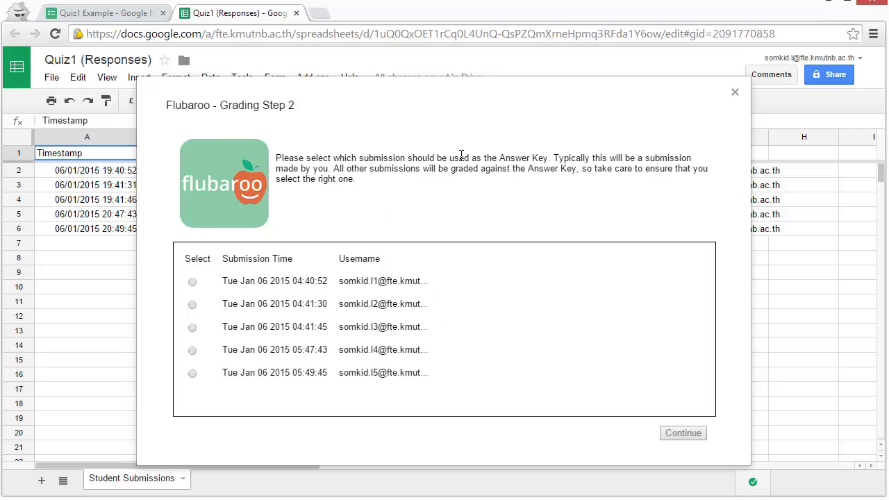
# Grade the assignment using the first submission (04:40:52) as the Answer Key, and close the completion dialog
pyautogui.moveTo(508, 158); pyautogui.dragTo(551, 164)
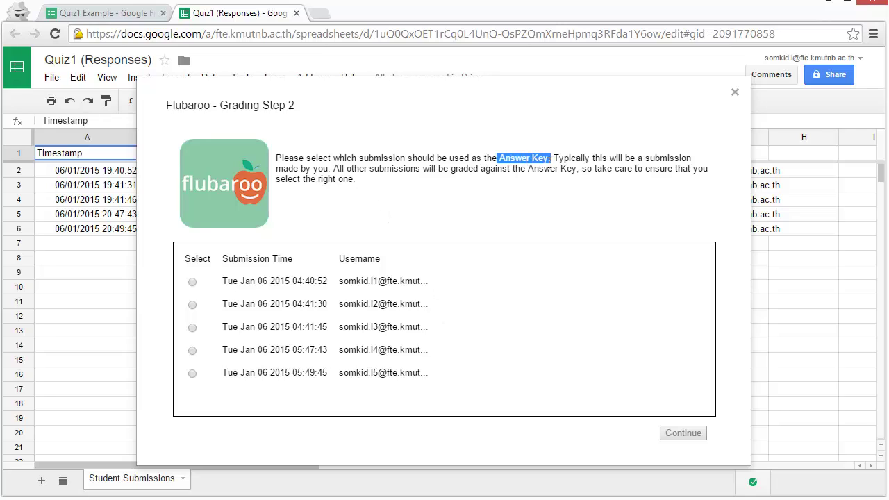
pyautogui.moveTo(364, 281); pyautogui.dragTo(425, 281)
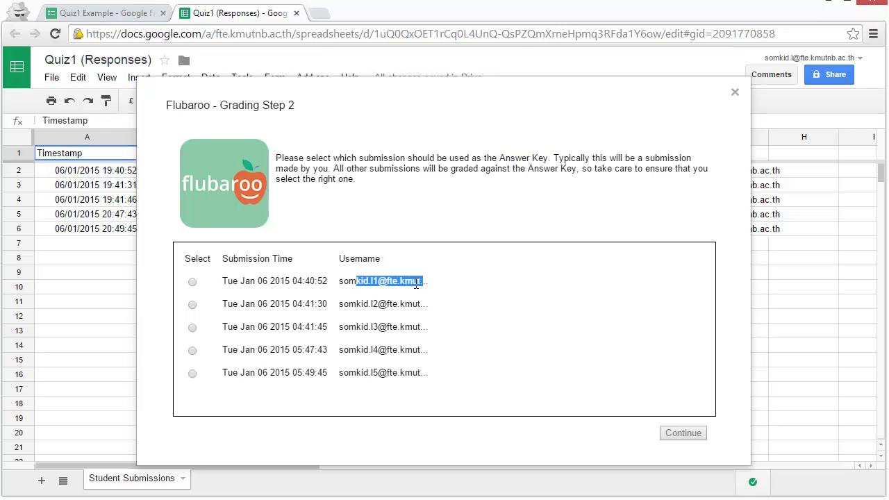
pyautogui.moveTo(341, 282); pyautogui.dragTo(410, 285)
pyautogui.click(192, 281)
pyautogui.click(686, 433)
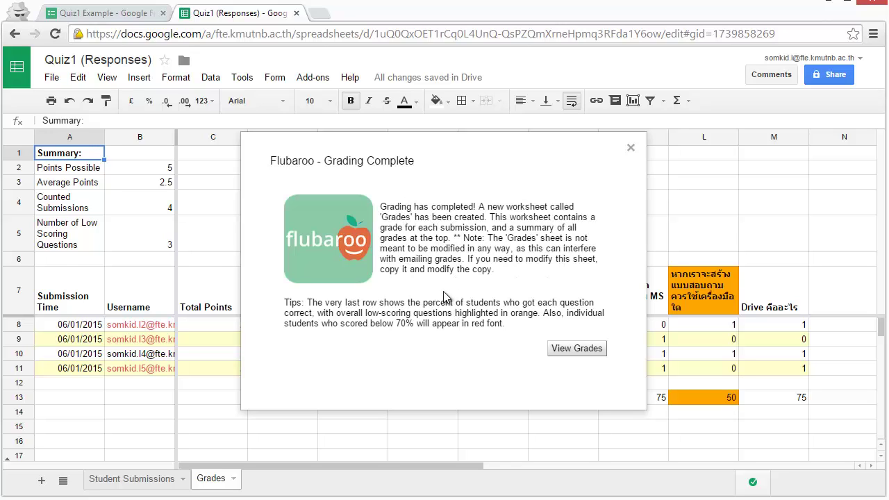
pyautogui.click(631, 148)
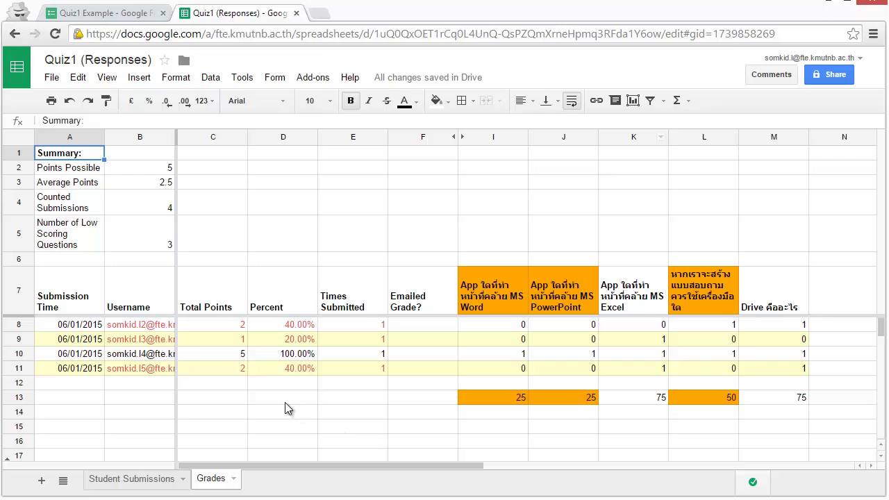
# Examine the Grades sheet's summary of possible points, average points, counted submissions and low scoring questions, plus the first graded username
pyautogui.click(69, 172)
pyautogui.click(146, 172)
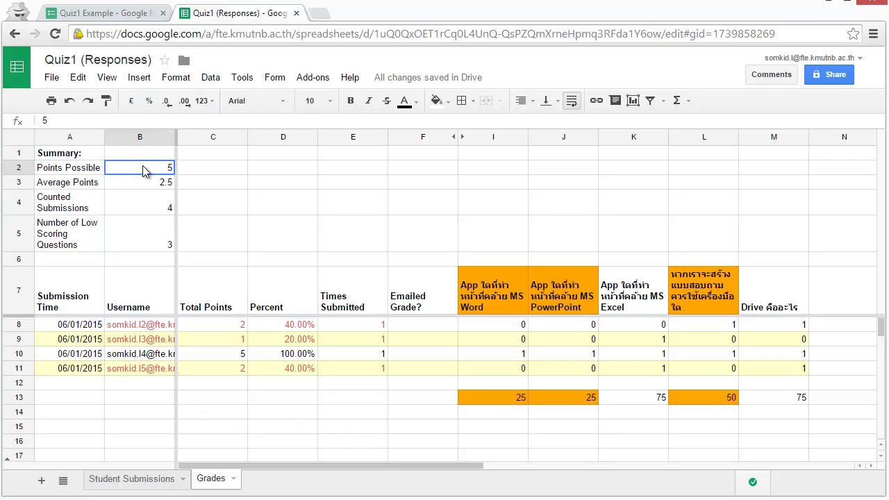
pyautogui.click(132, 181)
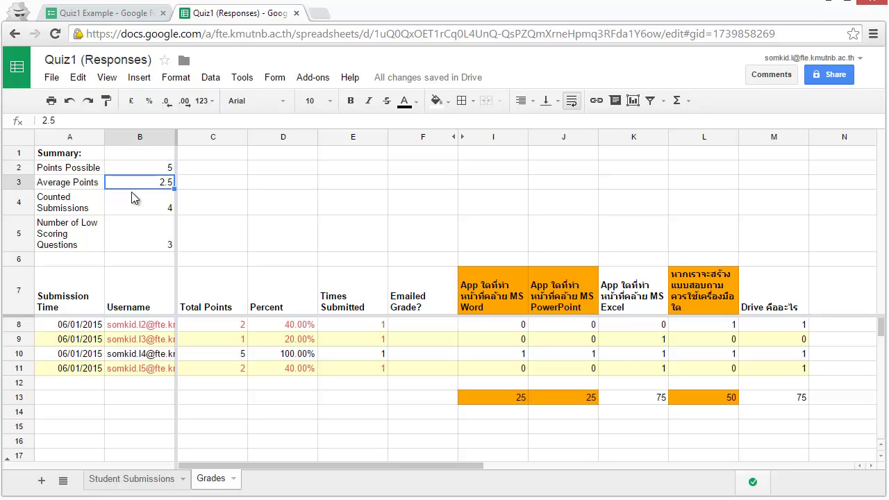
pyautogui.click(132, 203)
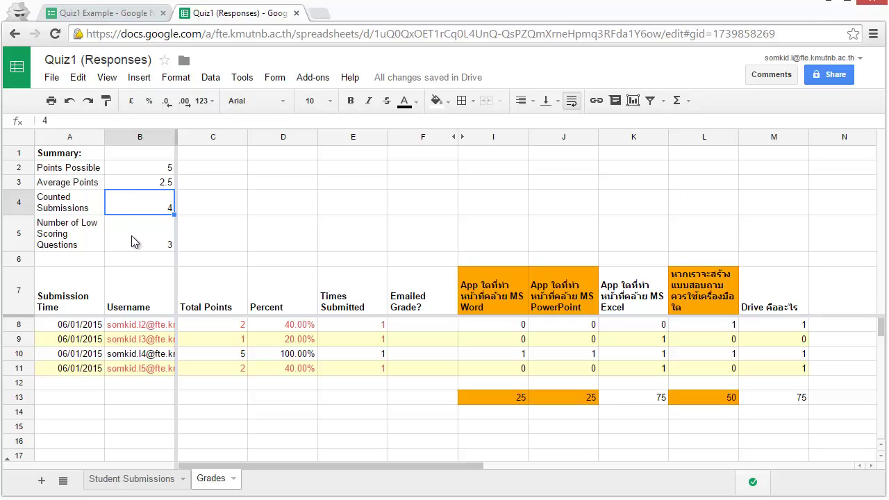
pyautogui.click(132, 236)
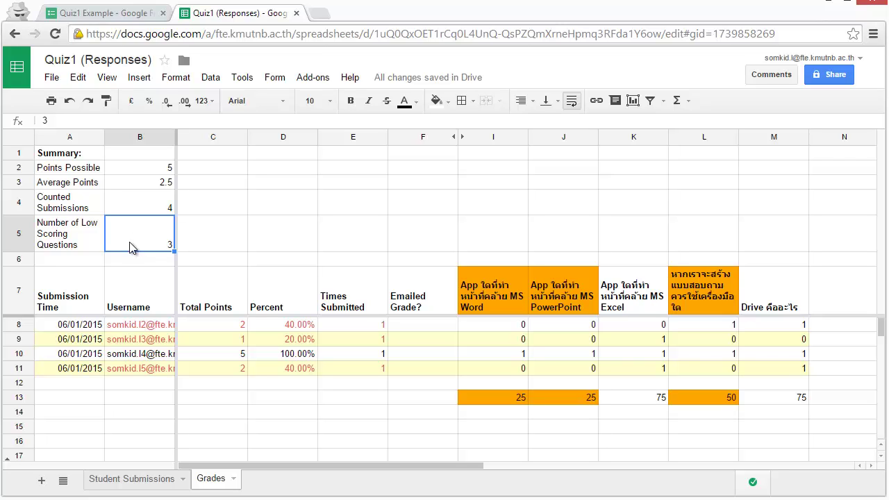
pyautogui.click(136, 331)
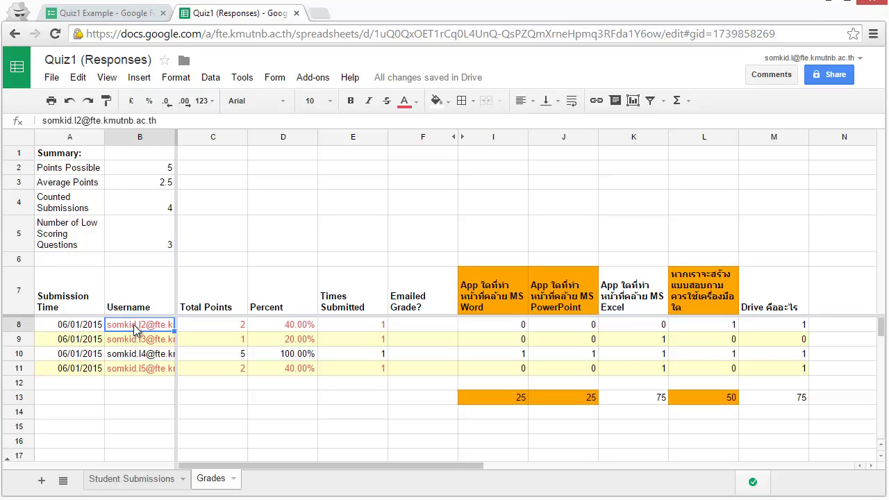
# Check the usernames in rows 9 and 10, row 10's total points and percent, and the times submitted in rows 10 and 8
pyautogui.click(149, 344)
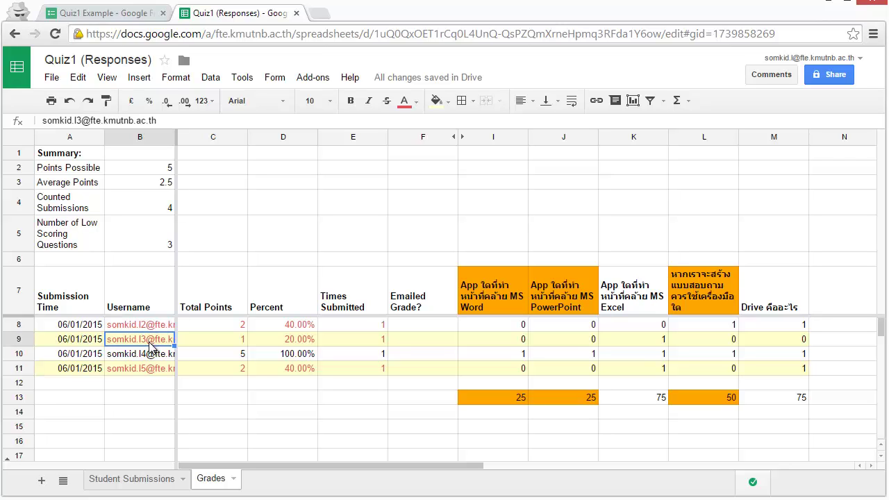
pyautogui.click(160, 356)
pyautogui.click(241, 359)
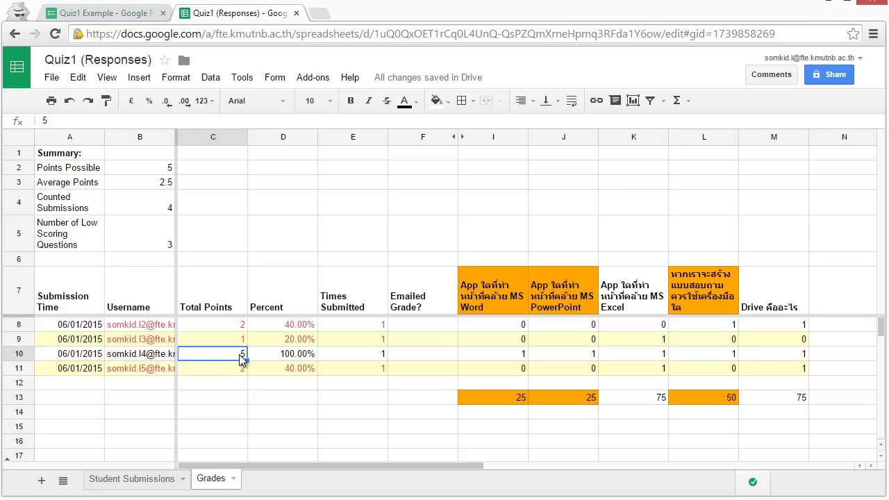
pyautogui.click(284, 360)
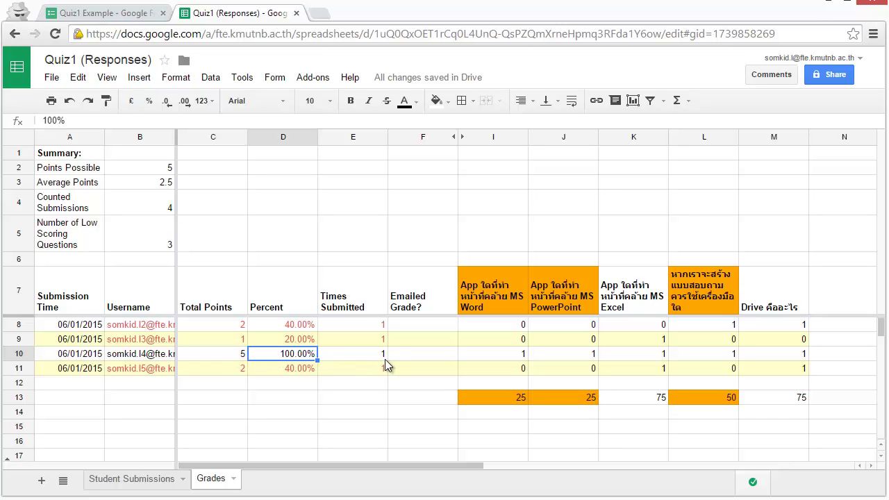
pyautogui.click(372, 356)
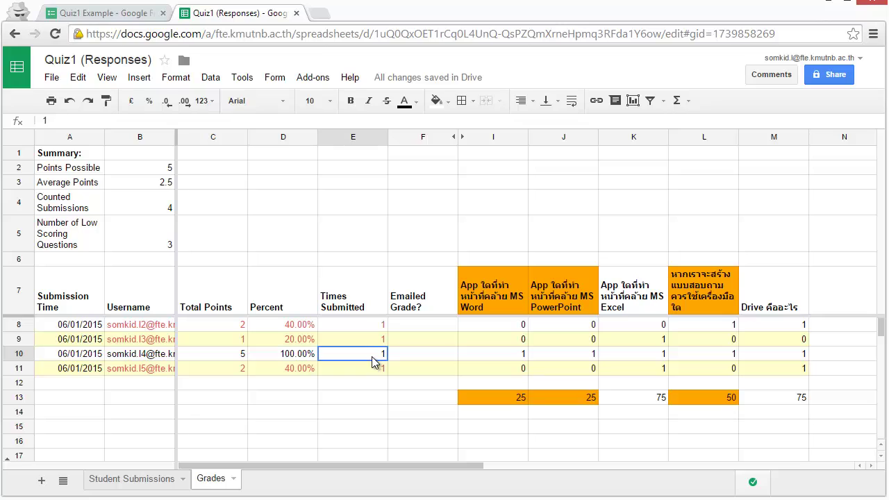
pyautogui.click(373, 329)
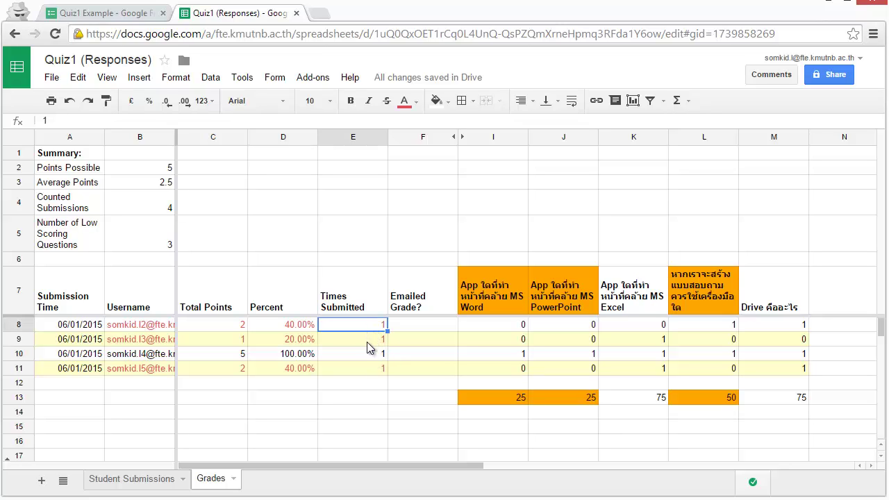
# Check the first graded student's score on each of the five quiz questions in row 8, columns I to M
pyautogui.click(510, 327)
pyautogui.click(572, 329)
pyautogui.click(634, 330)
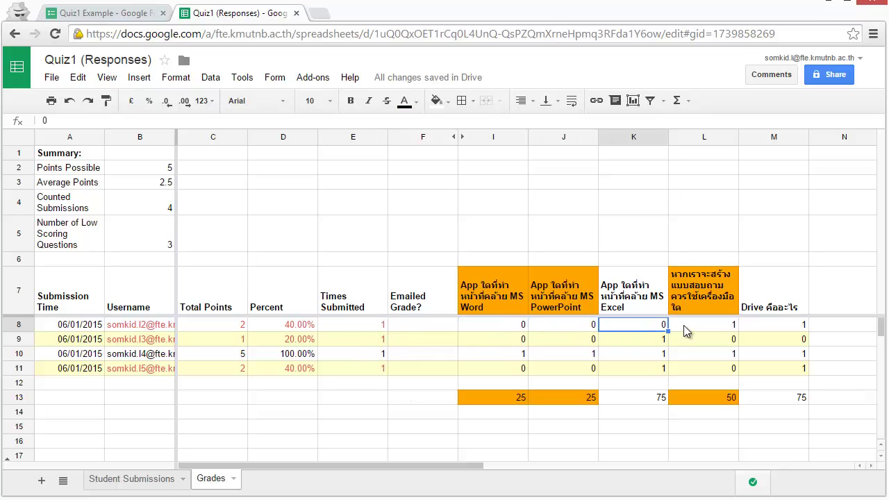
pyautogui.click(723, 329)
pyautogui.click(765, 329)
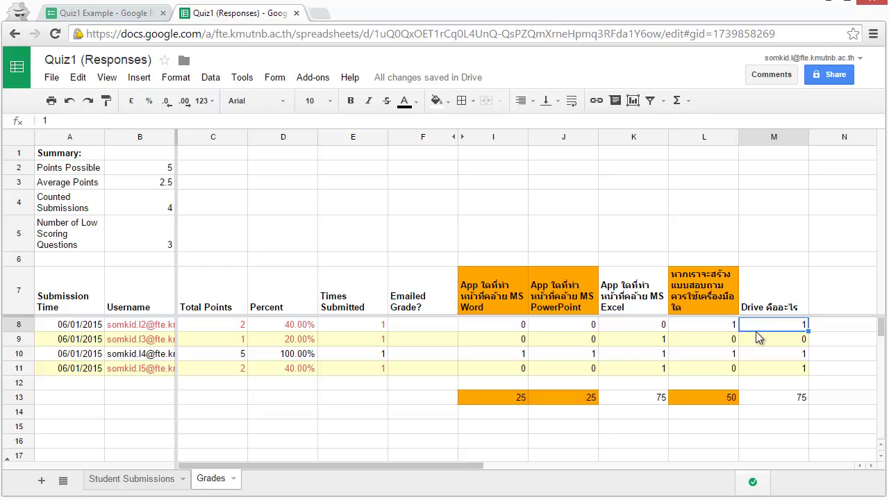
# Examine the per-question percentages in row 13, comparing the orange-highlighted low scoring questions with the MS Excel and Drive questions
pyautogui.click(638, 400)
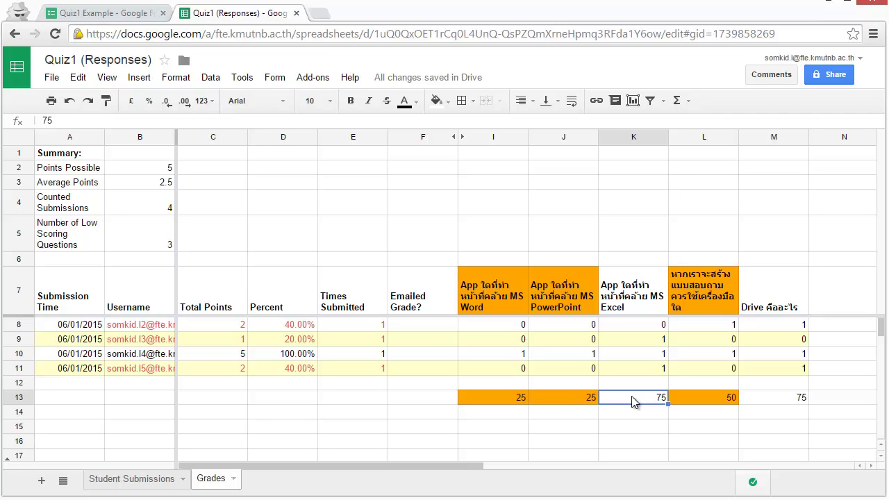
pyautogui.click(514, 394)
pyautogui.click(551, 395)
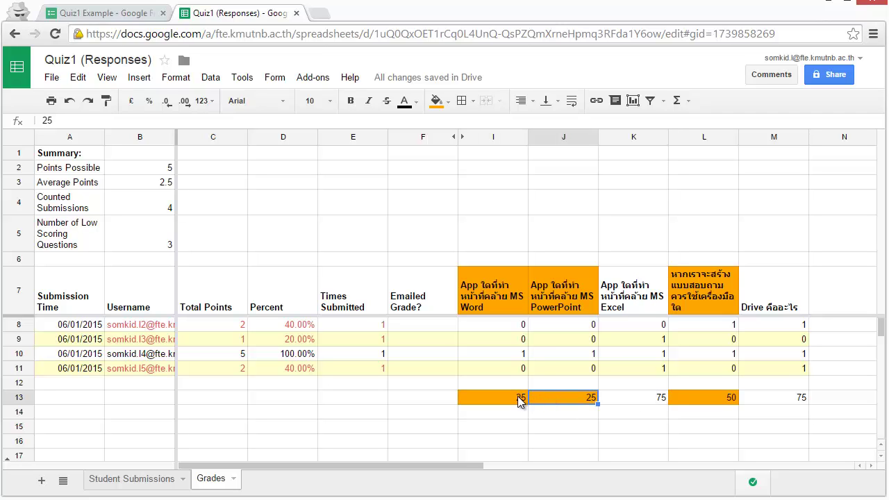
pyautogui.click(517, 396)
pyautogui.click(556, 396)
pyautogui.click(685, 395)
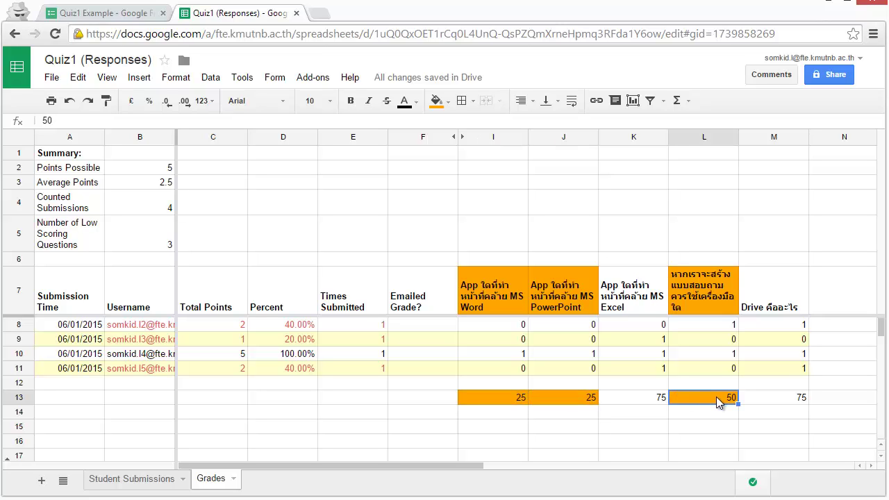
pyautogui.click(779, 400)
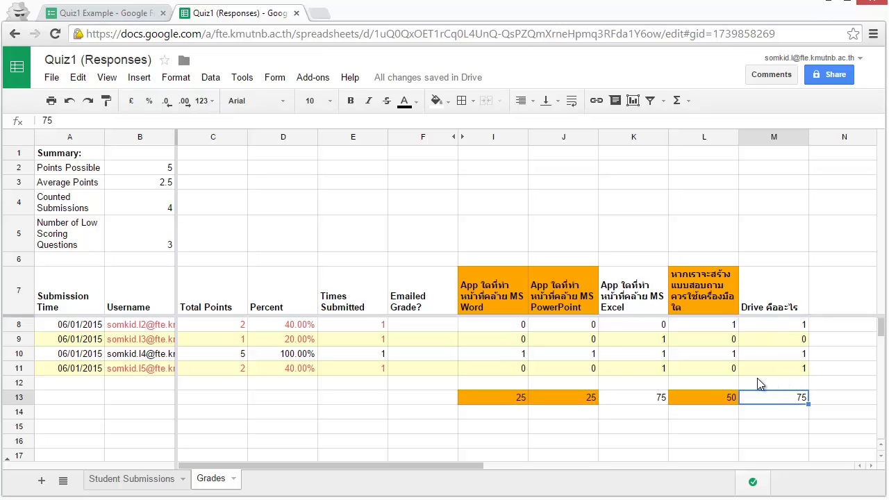
# Select the usernames and total points of all graded students, range B8:C11, in the Grades sheet
pyautogui.click(142, 326)
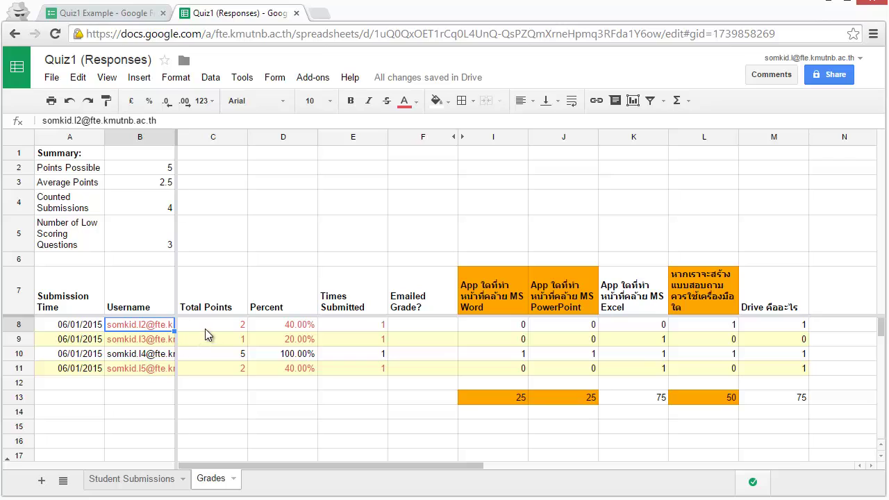
pyautogui.click(157, 351)
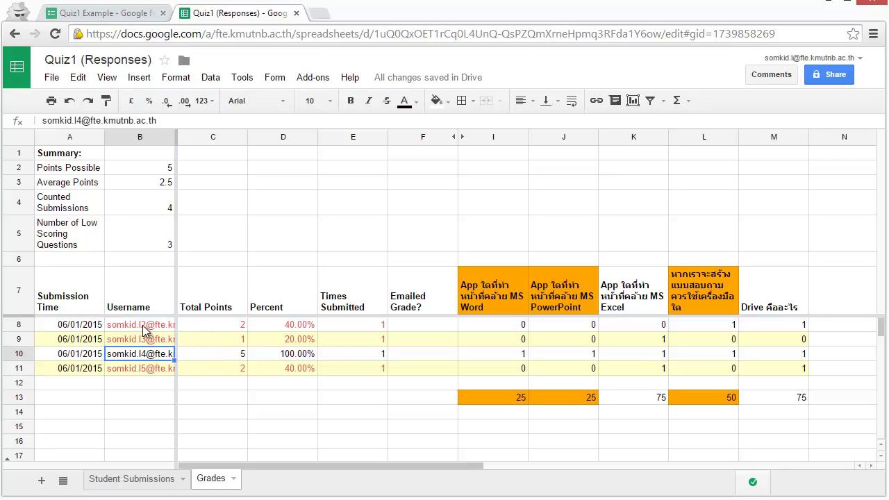
pyautogui.click(144, 326)
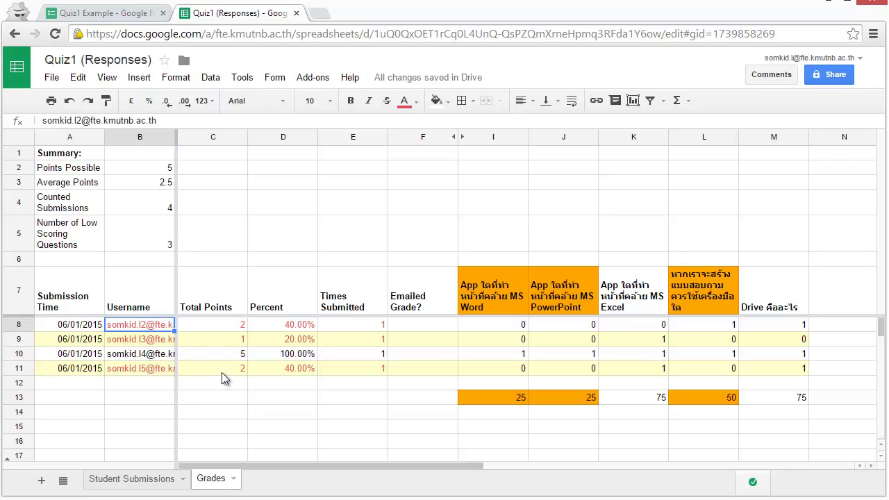
pyautogui.keyDown('shift'); pyautogui.click(224, 370); pyautogui.keyUp('shift')
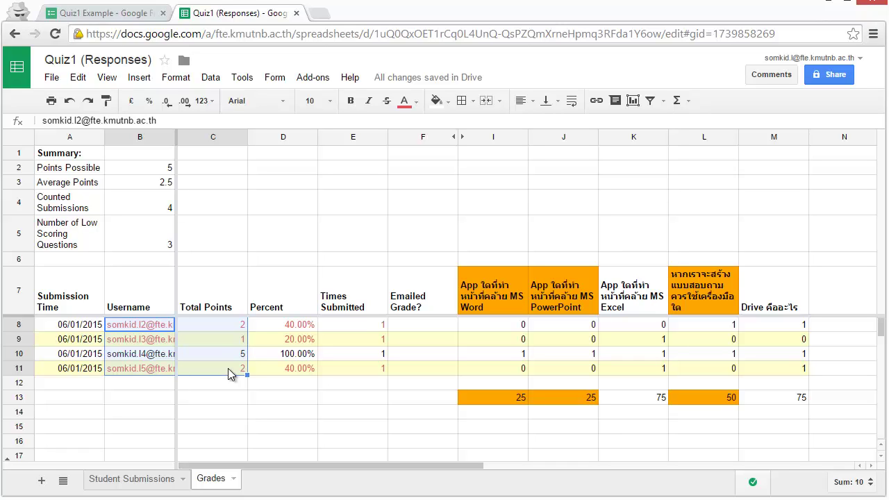